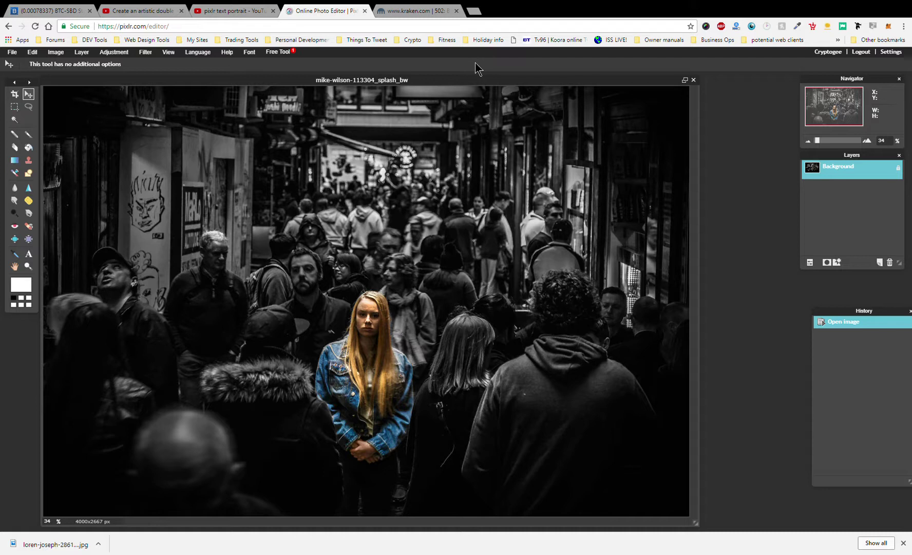
- Draw a freehand lasso selection with a feather of 45 around the woman in the denim jacket, from her head to below her hands
mouse_move(477, 76)
left_mouse_down()
mouse_move(475, 66)
mouse_move(475, 75)
left_mouse_up()
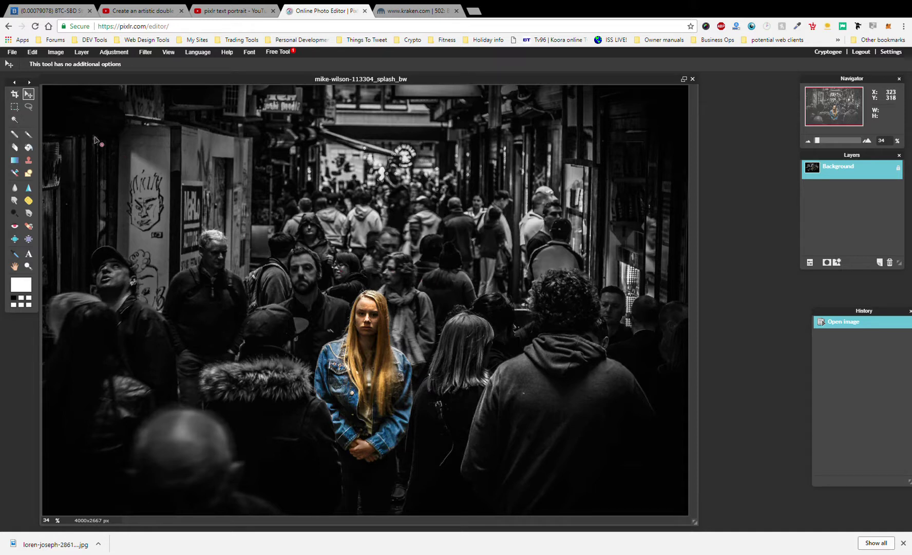
left_click(29, 108)
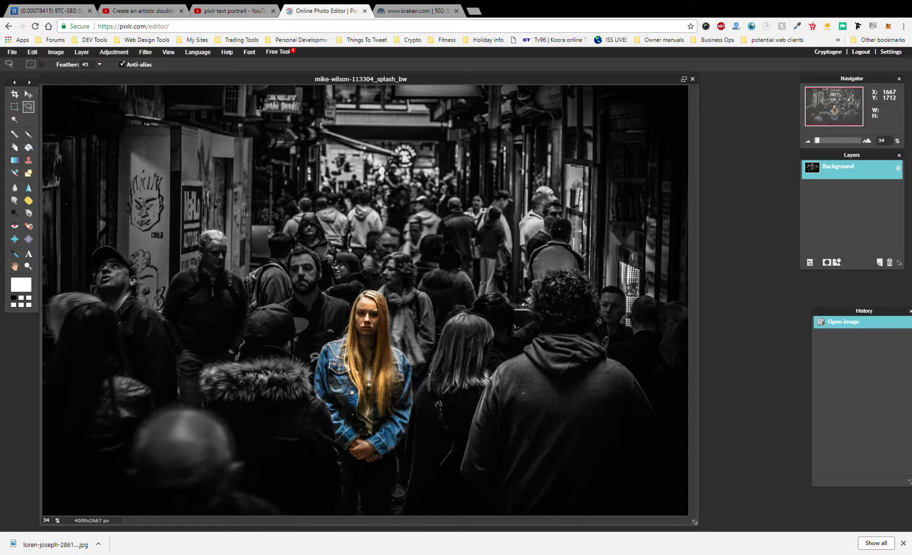
mouse_move(312, 362)
left_mouse_down()
mouse_move(326, 326)
mouse_move(347, 319)
mouse_move(356, 282)
mouse_move(366, 279)
mouse_move(397, 300)
mouse_move(412, 348)
left_mouse_up()
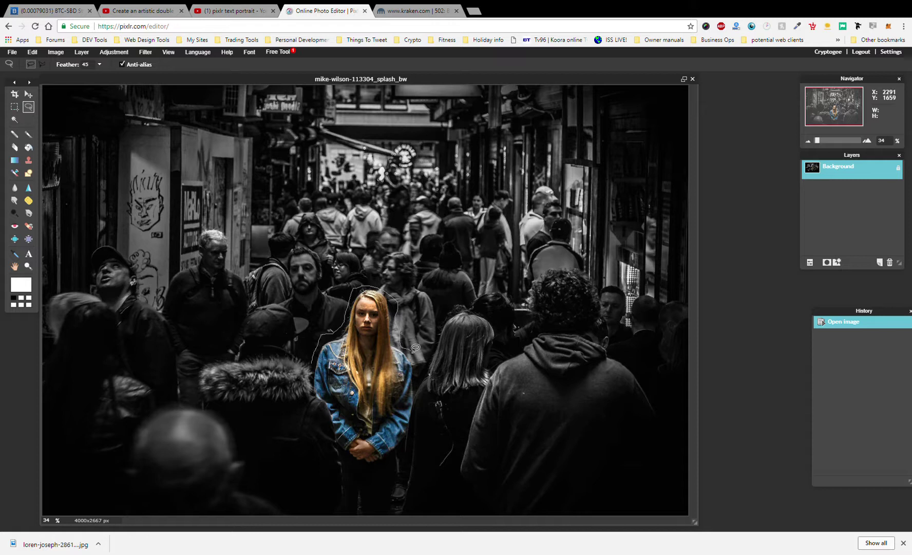
mouse_move(412, 347)
left_mouse_down()
mouse_move(414, 421)
mouse_move(399, 468)
left_mouse_up()
mouse_move(398, 468)
left_mouse_down()
mouse_move(355, 465)
mouse_move(338, 453)
mouse_move(315, 355)
left_mouse_up()
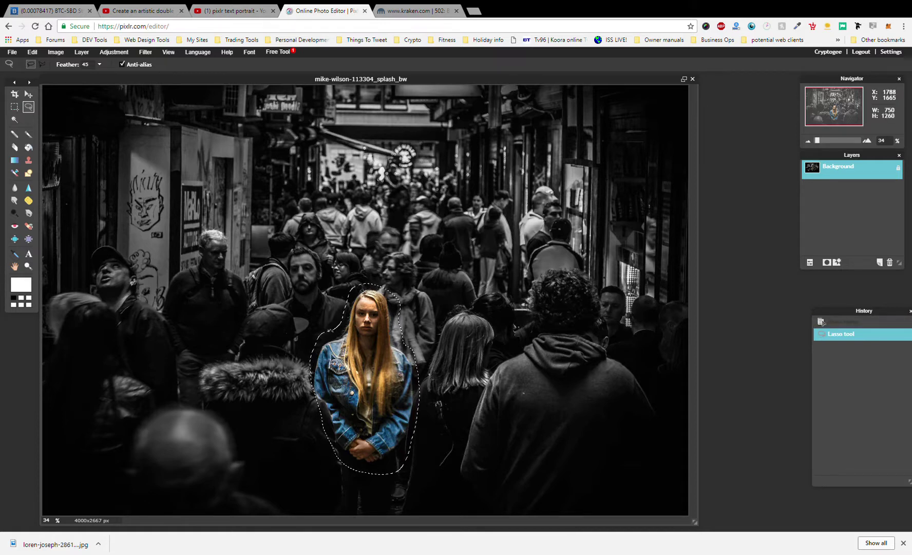
- Unlock the background layer and duplicate it
scroll(335, 352, "up", 1)
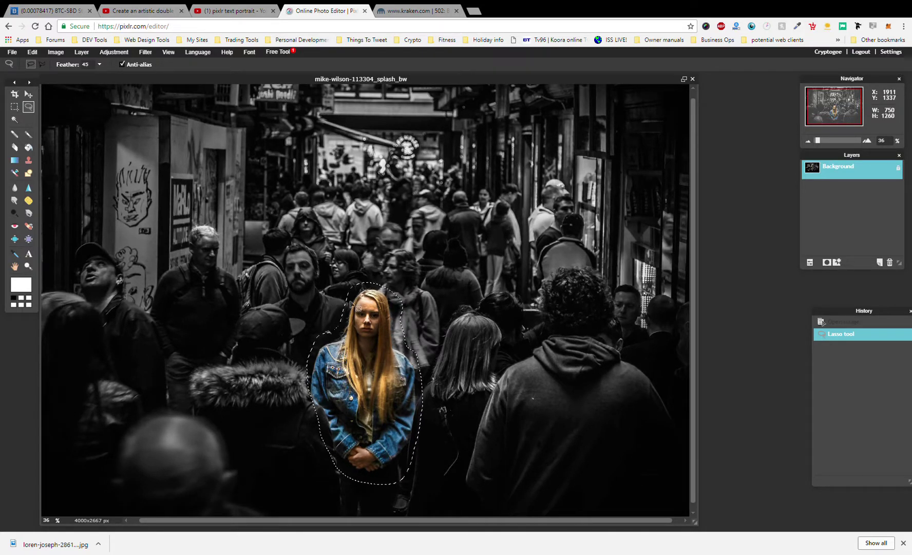
double_click(904, 176)
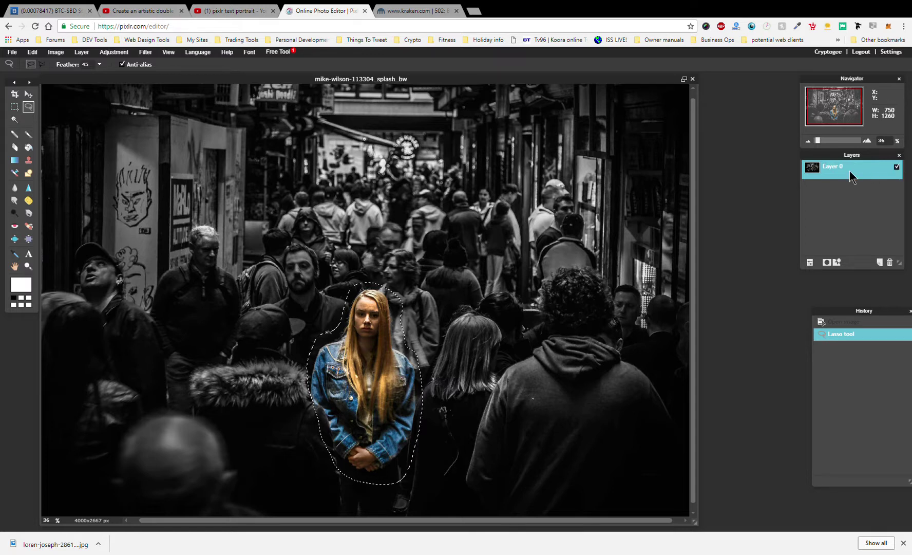
key("ctrl+j")
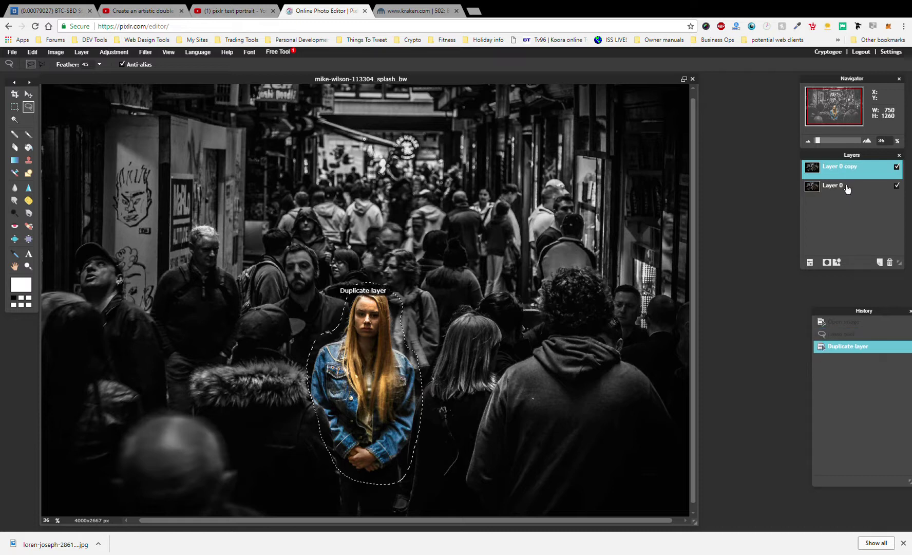
- Rename the original layer "Background" and its duplicate "Layer 1"
left_click(841, 194)
left_click(841, 193)
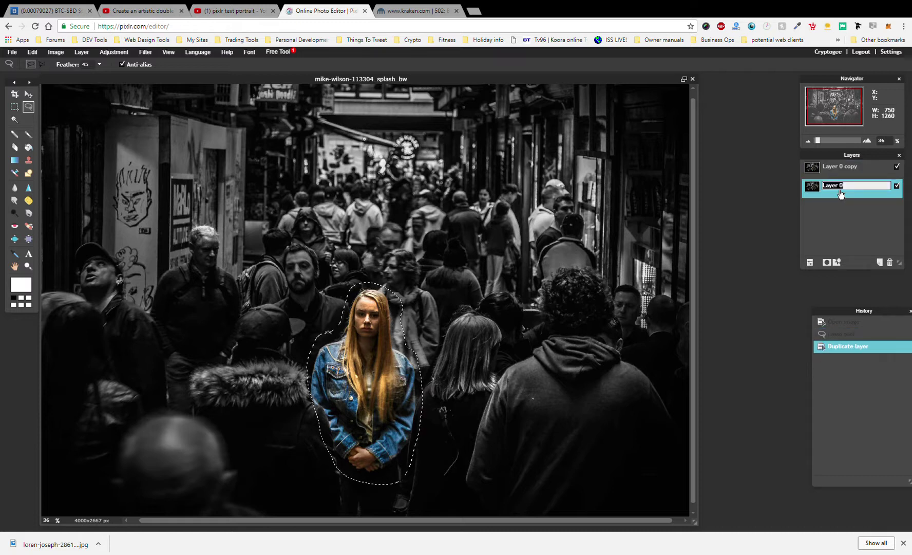
type("Background")
left_click(840, 177)
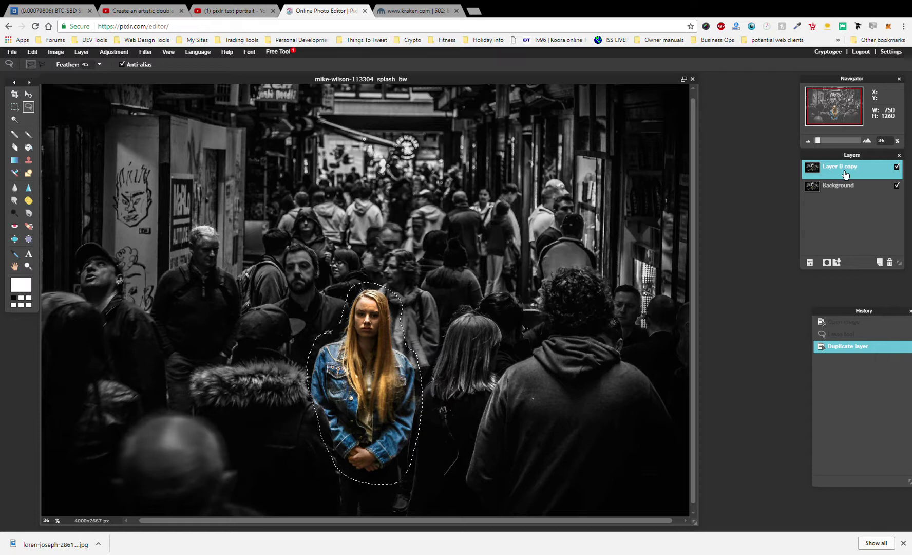
double_click(846, 174)
left_click_drag(840, 172, 897, 174)
type("1")
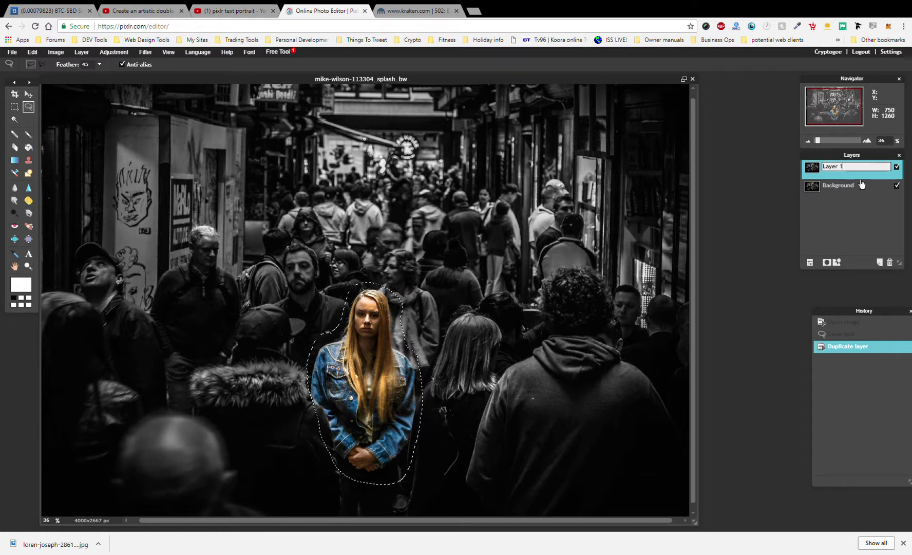
key("Return")
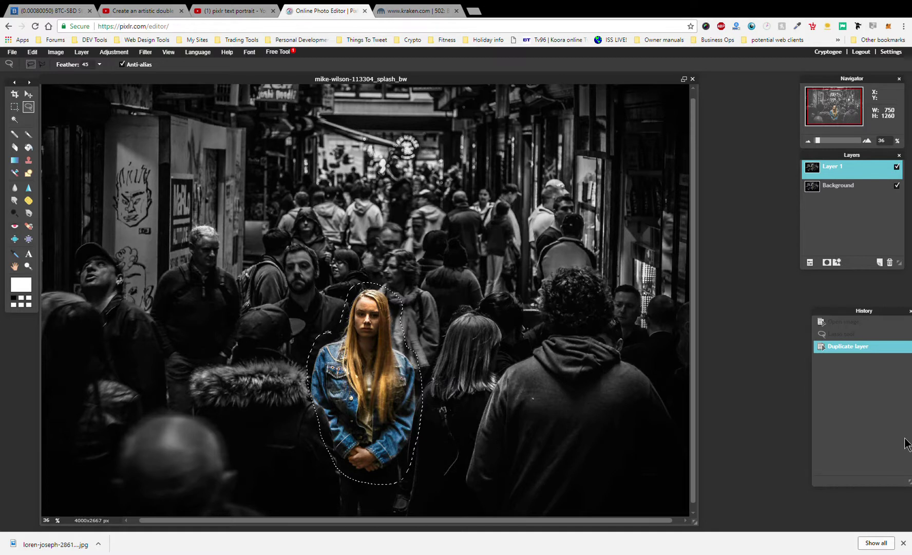
- Add a layer mask to Layer 1 from the selection, check the cut-out on its own, and make the Background layer active
left_click(827, 262)
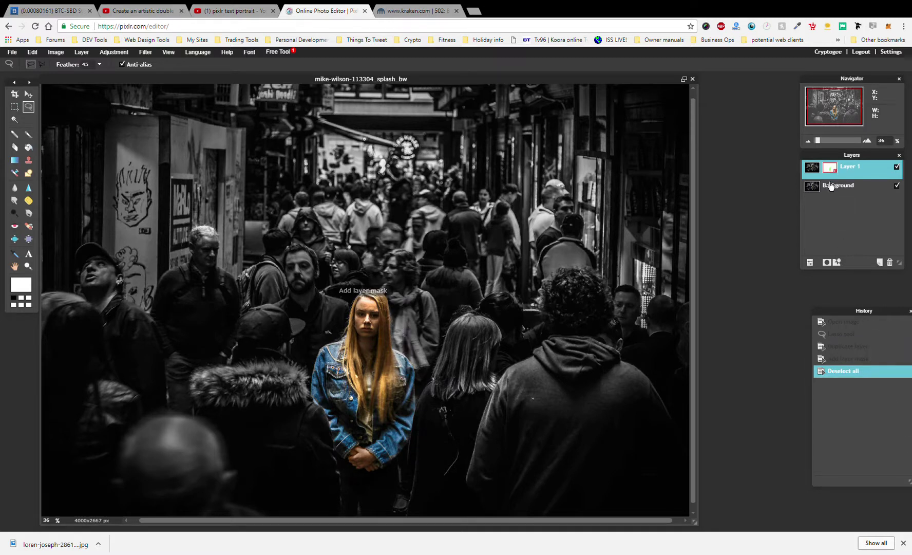
left_click(898, 186)
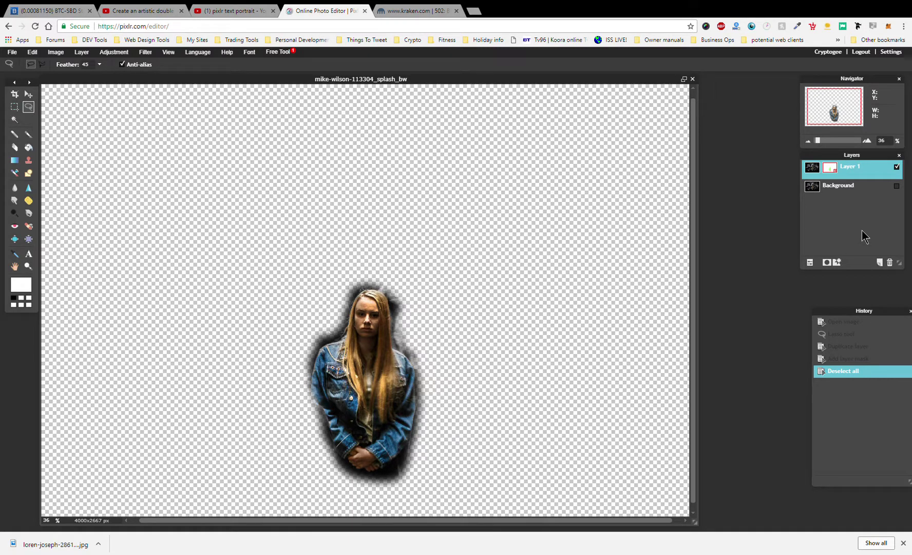
left_click(897, 186)
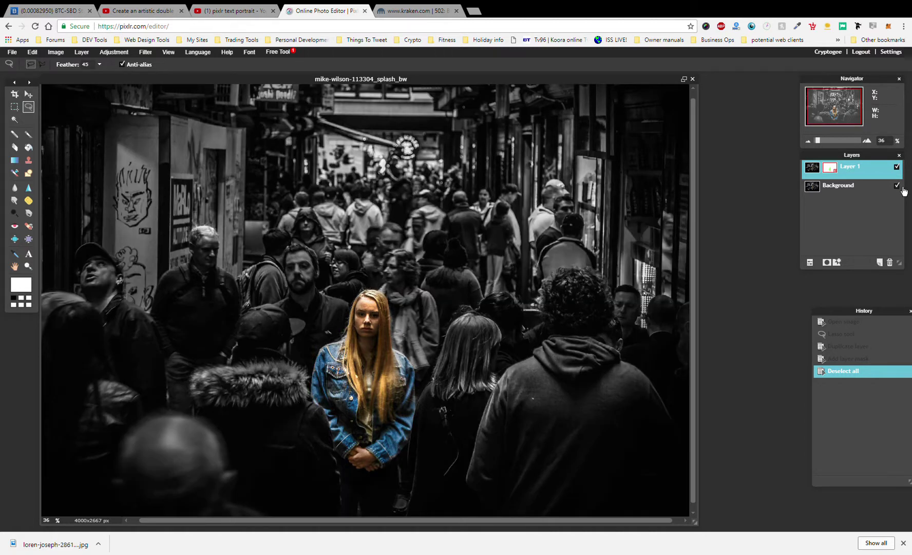
left_click(868, 197)
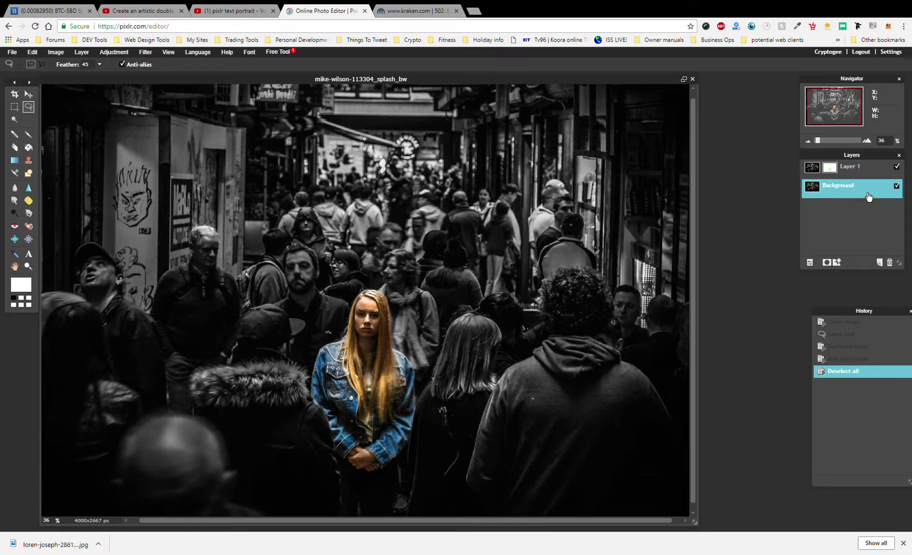
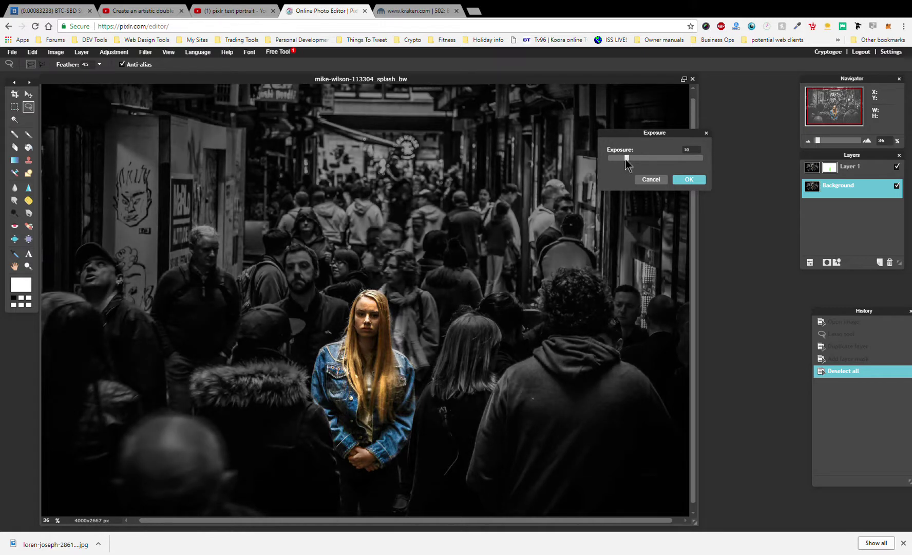
left_click_drag(618, 160, 615, 161)
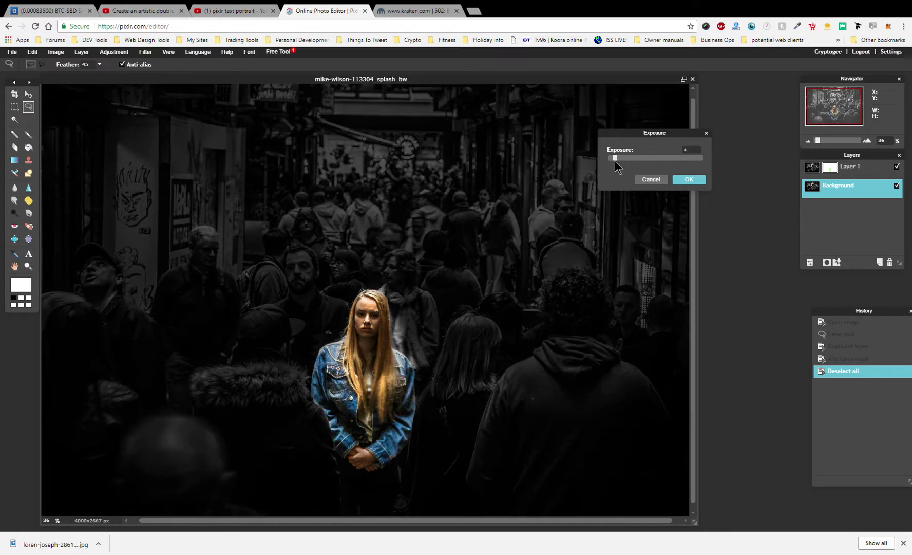
left_click_drag(615, 161, 616, 160)
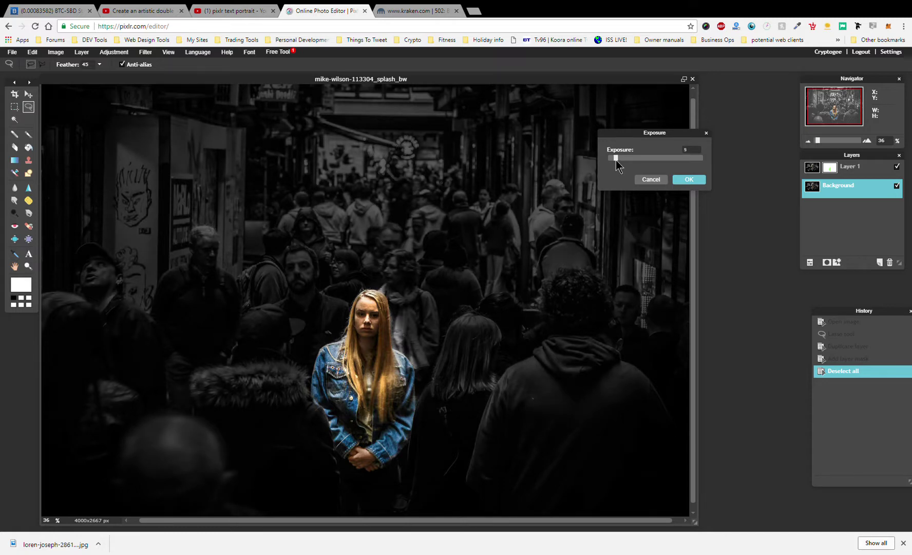
left_click_drag(616, 160, 618, 160)
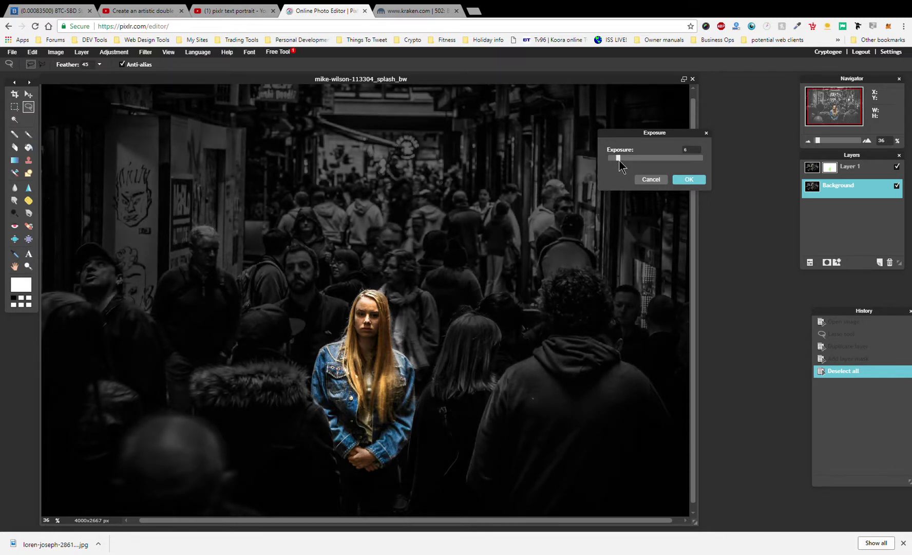
left_click(650, 179)
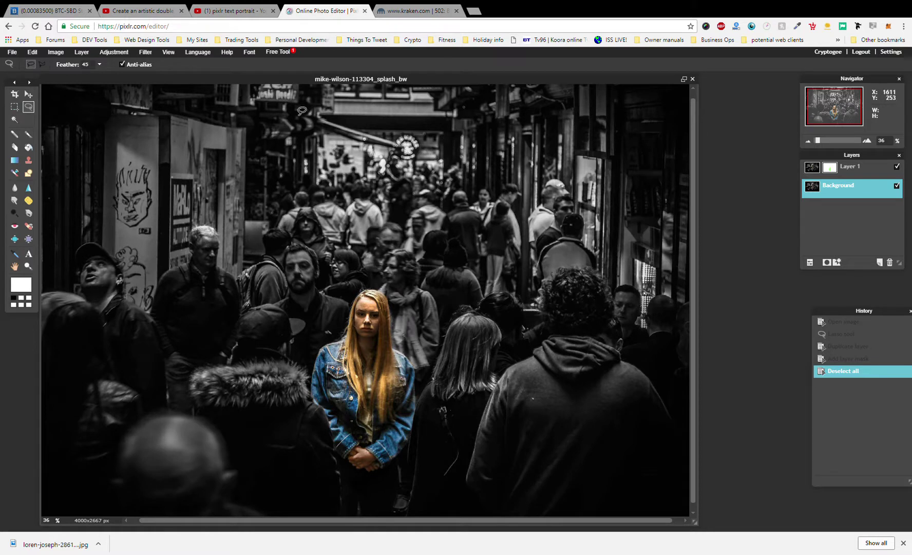
- Start a Curves adjustment on the Background layer and shape the RBG curve with highlight, midtone and shadow points
left_click(126, 54)
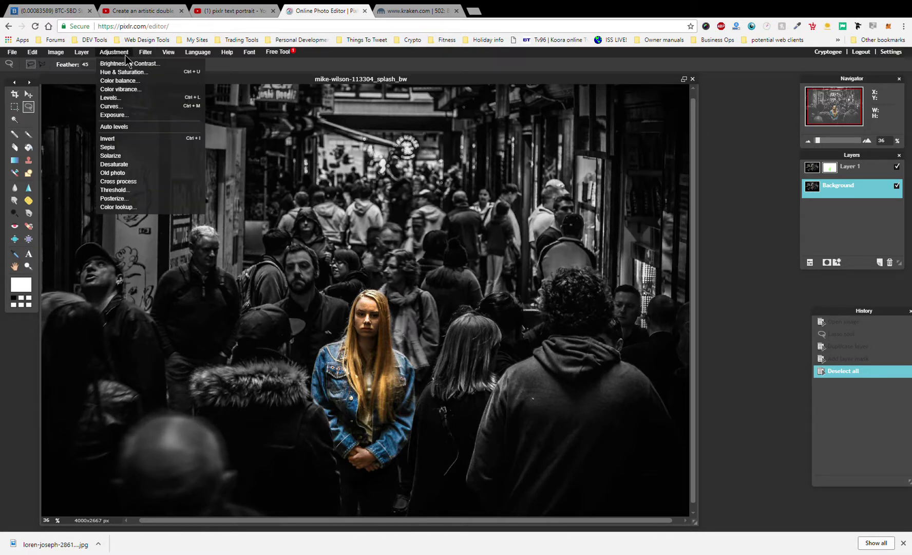
left_click(132, 107)
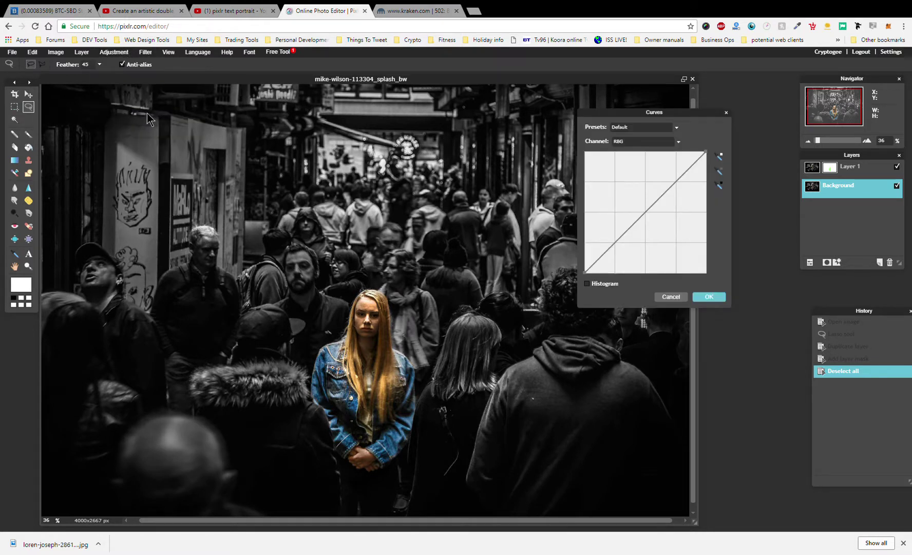
left_click(687, 159)
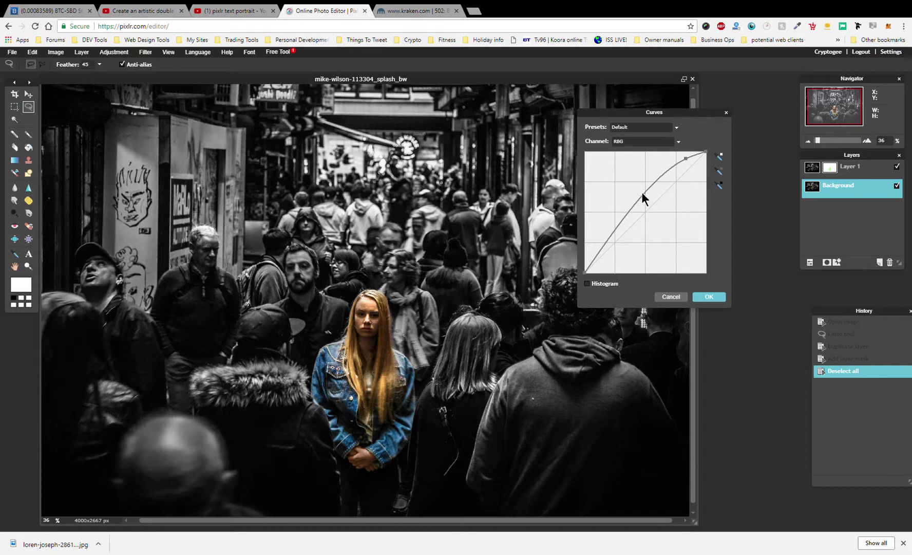
left_click_drag(642, 196, 640, 214)
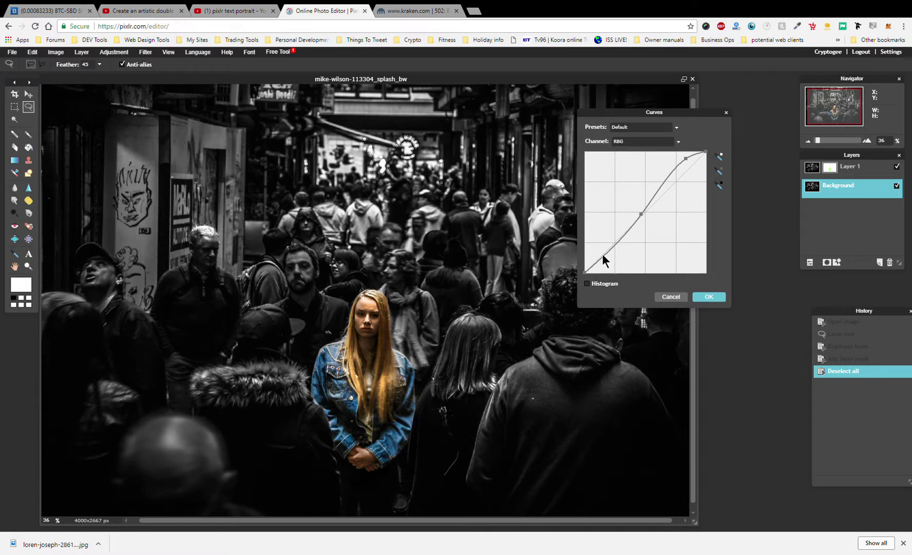
left_click_drag(603, 259, 604, 264)
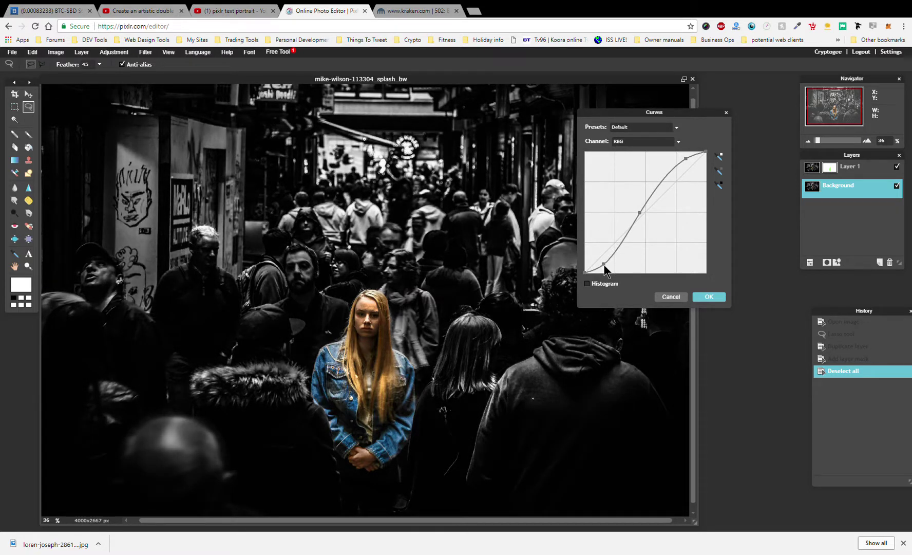
left_click_drag(605, 265, 606, 259)
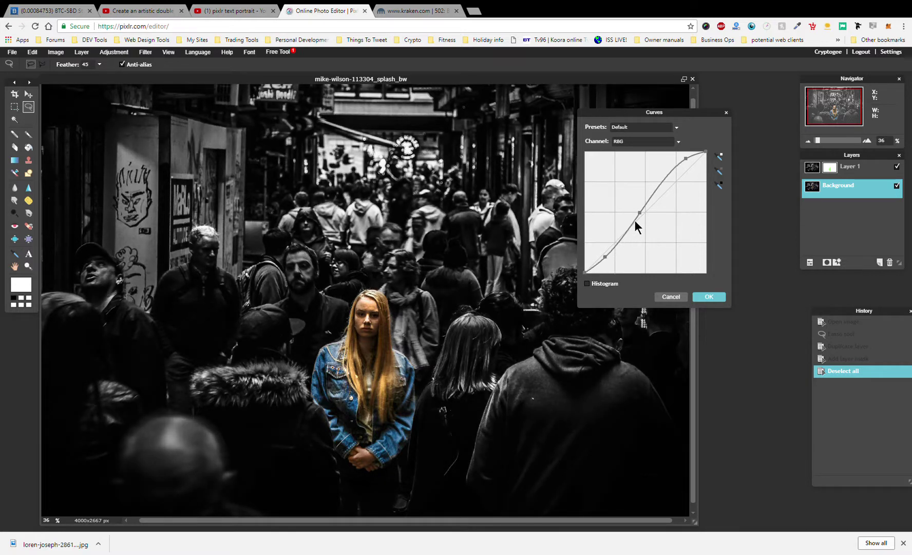
- Lower the highlight and midtone points, add points between them to keep the whole curve below the diagonal, and apply the Curves adjustment
mouse_move(641, 212)
left_mouse_down()
mouse_move(654, 229)
mouse_move(647, 220)
left_mouse_up()
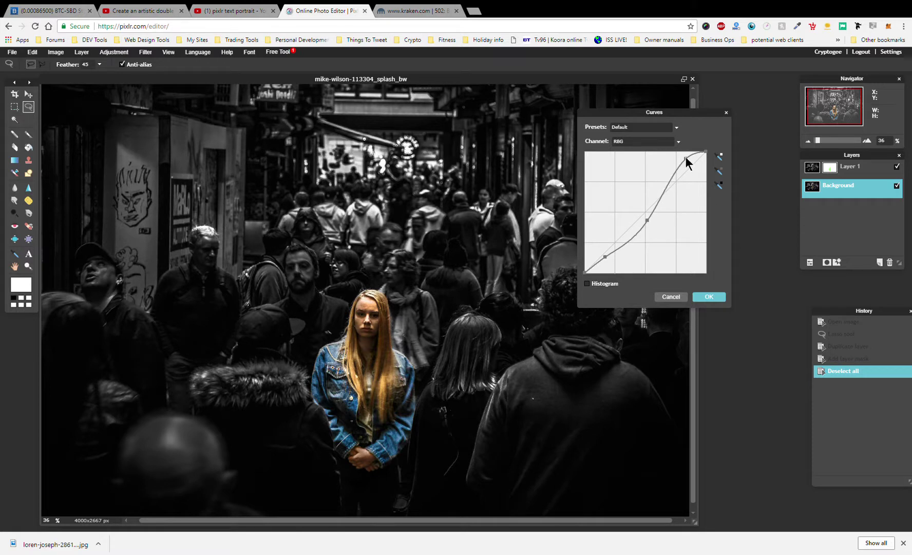
left_click_drag(688, 162, 697, 180)
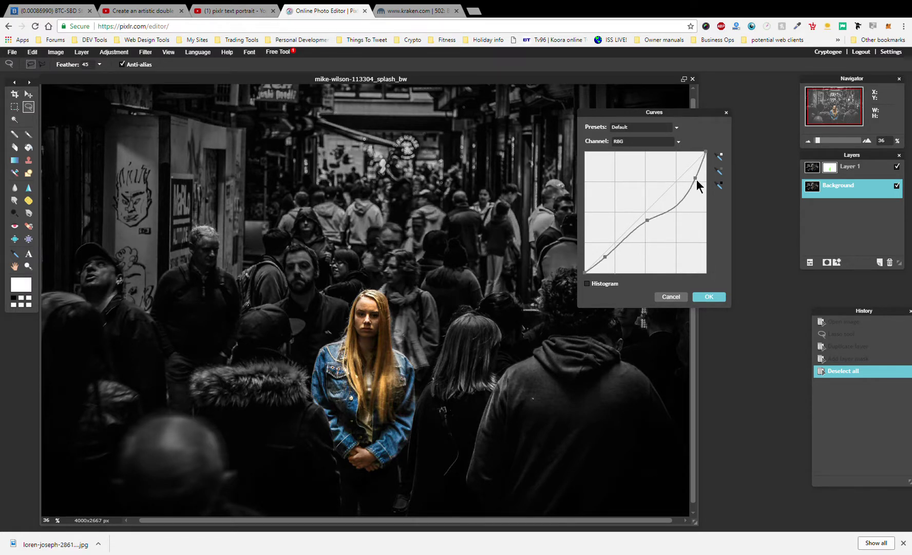
left_click(668, 210)
left_click_drag(646, 219, 655, 228)
left_click(649, 222)
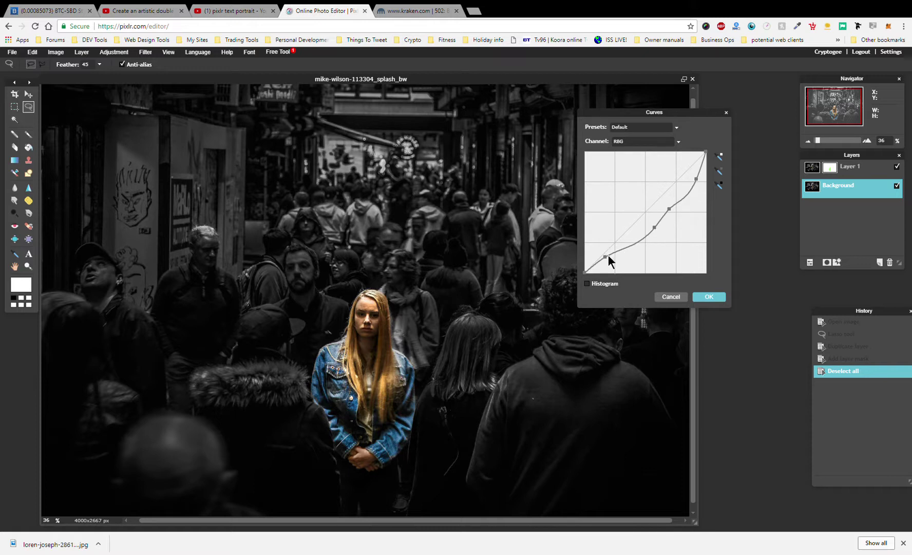
left_click(634, 245)
left_click(606, 256)
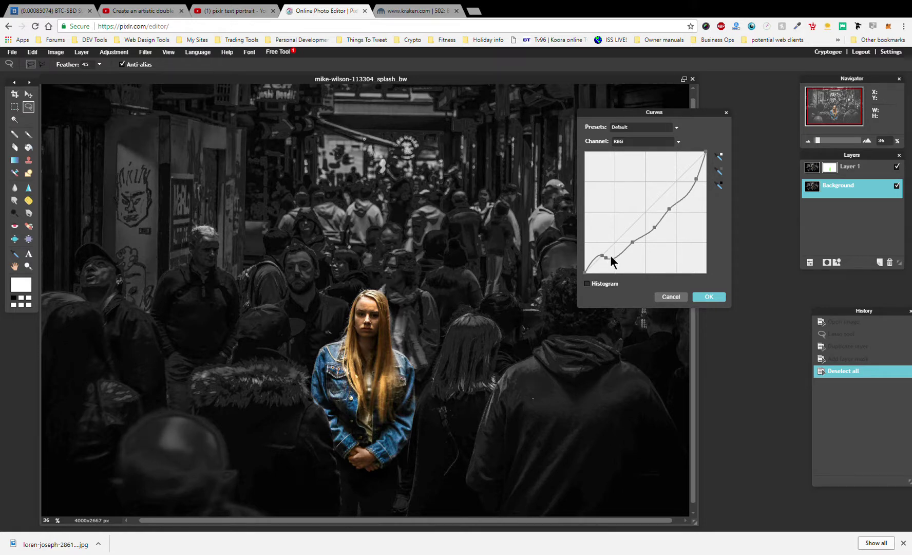
left_click_drag(604, 259, 602, 255)
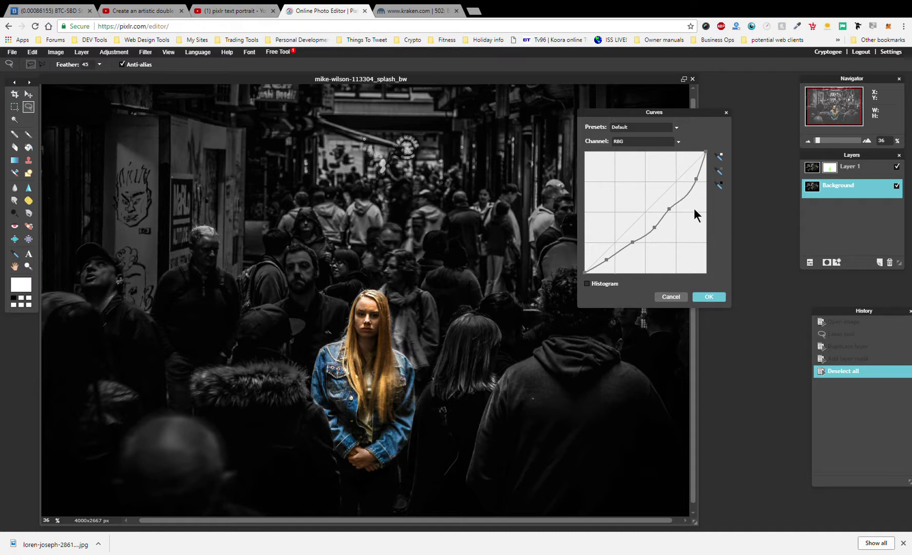
left_click(709, 297)
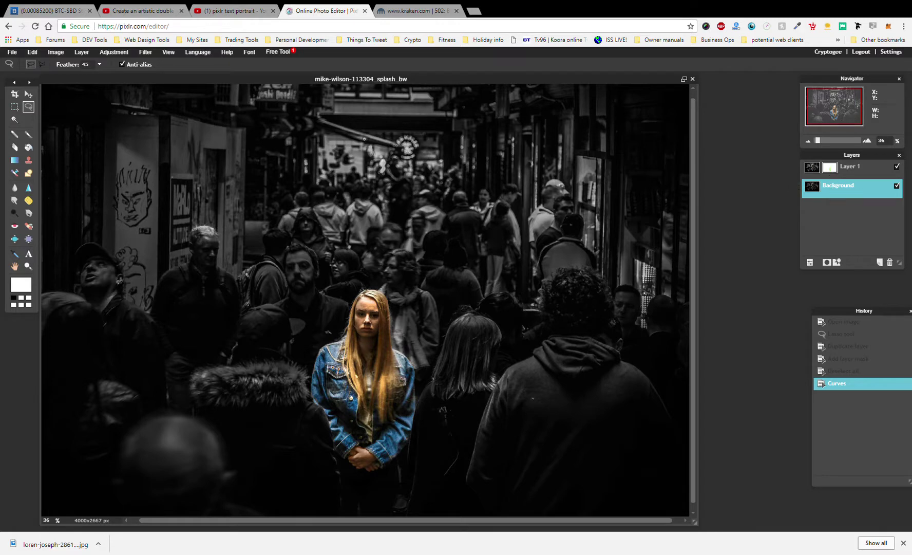
- Toggle the Background layer's visibility to examine the masked woman against the adjusted crowd
left_click(897, 186)
left_click(897, 186)
left_click(897, 186)
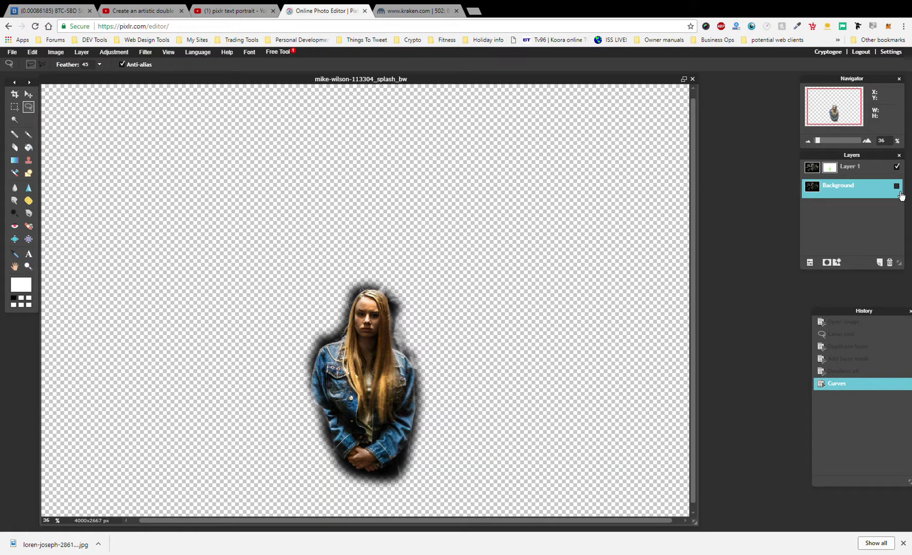
left_click(897, 186)
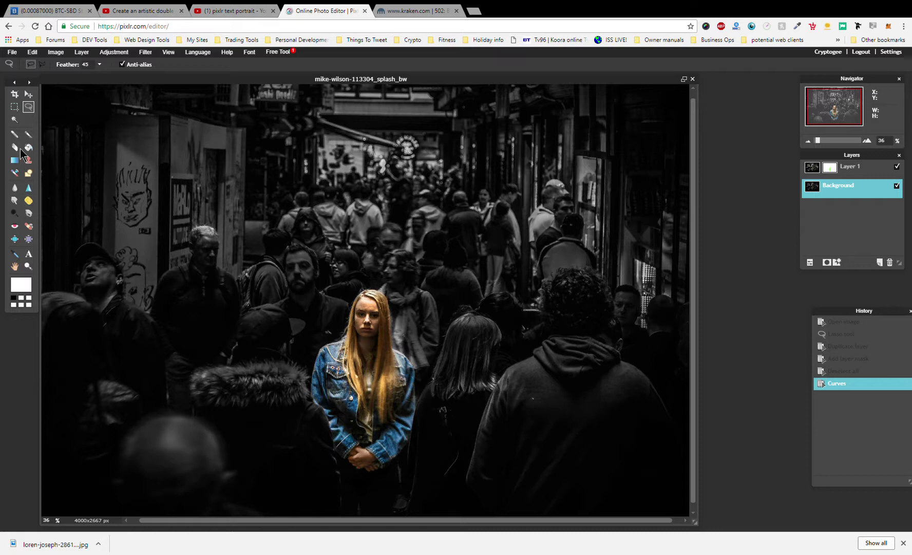
- Burn the hair at the crown of the woman's head on Layer 1, using a soft 20 px brush, Midtones range and exposure 50
left_click(28, 213)
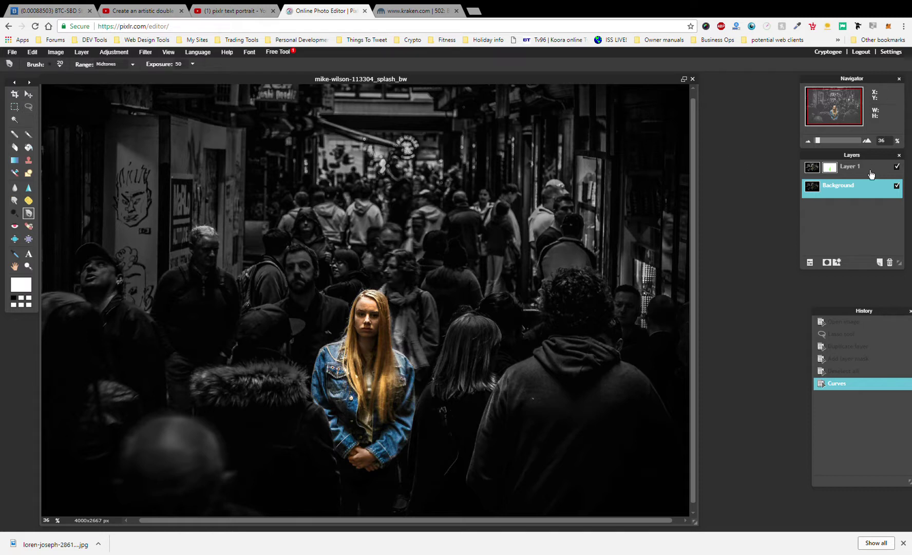
left_click(854, 177)
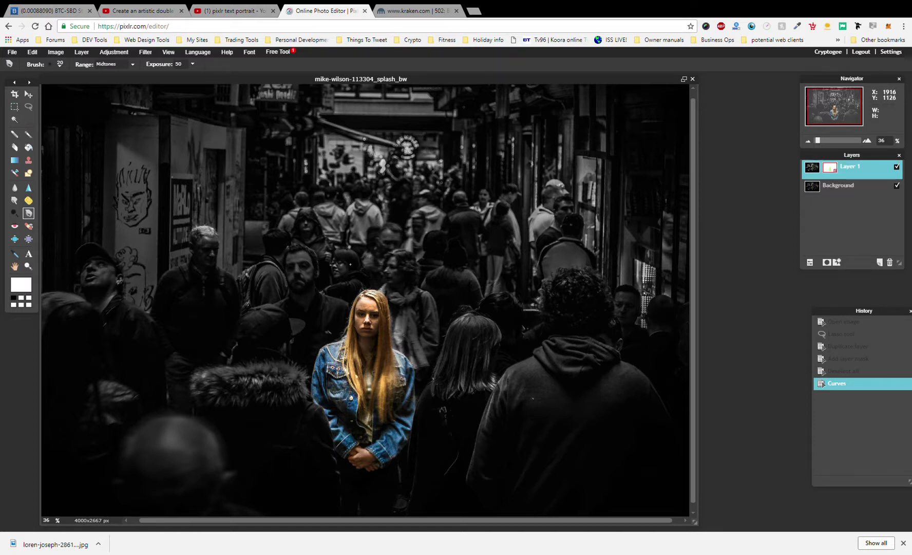
scroll(371, 291, "up", 3)
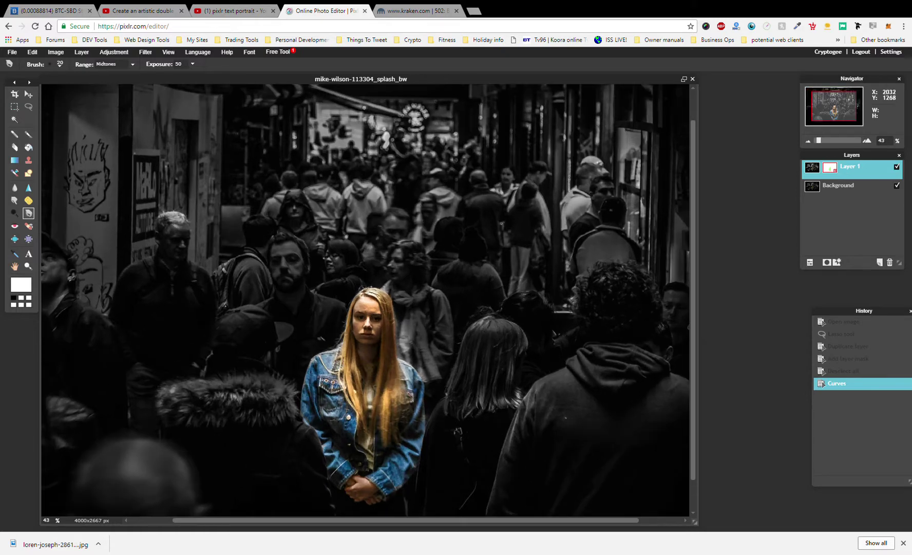
scroll(371, 292, "up", 4)
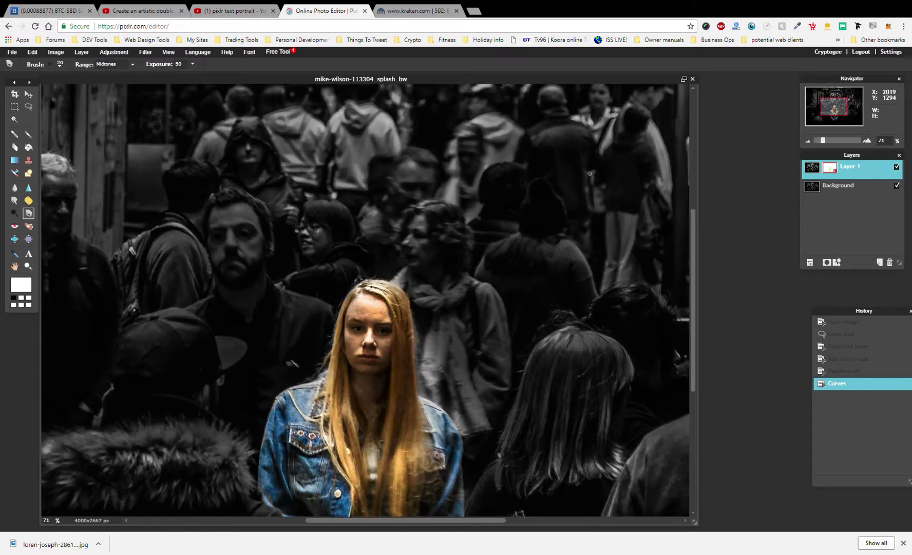
scroll(371, 292, "up", 2)
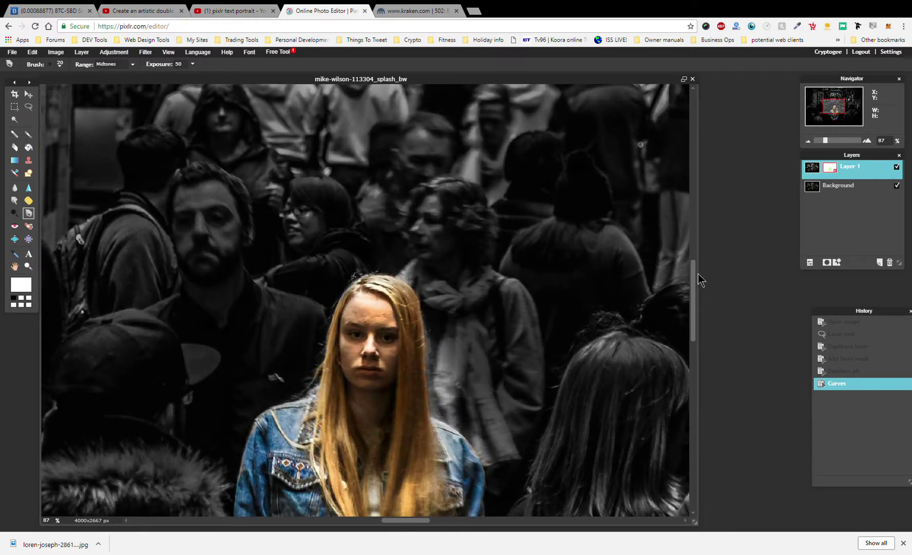
left_click_drag(695, 281, 694, 340)
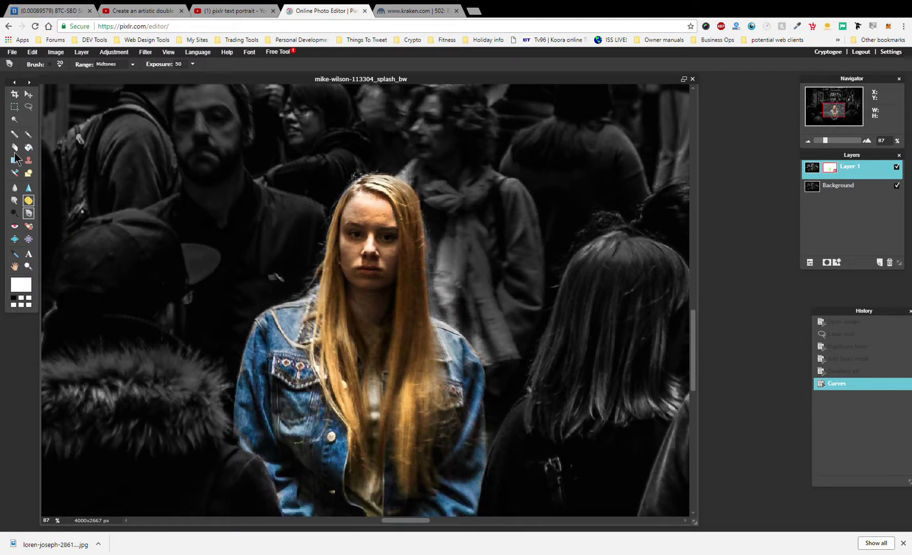
left_click(60, 68)
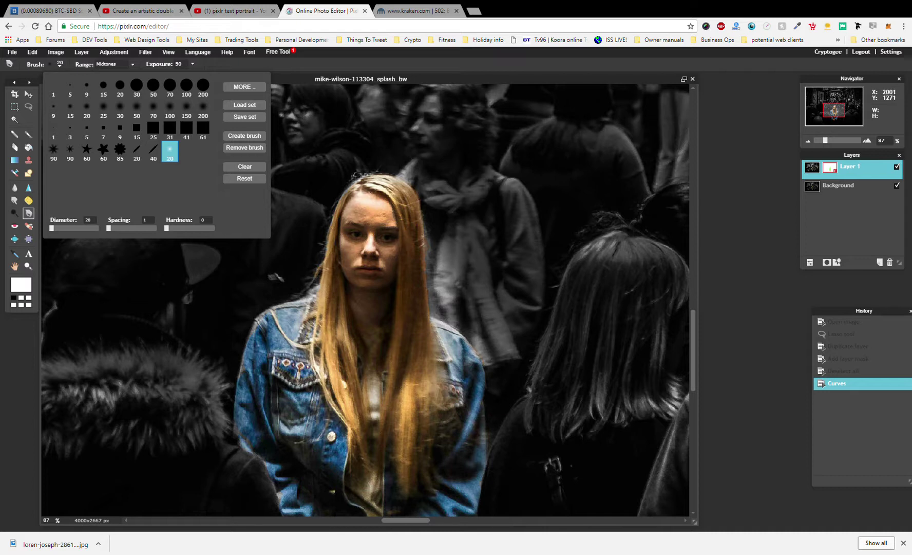
left_click(376, 175)
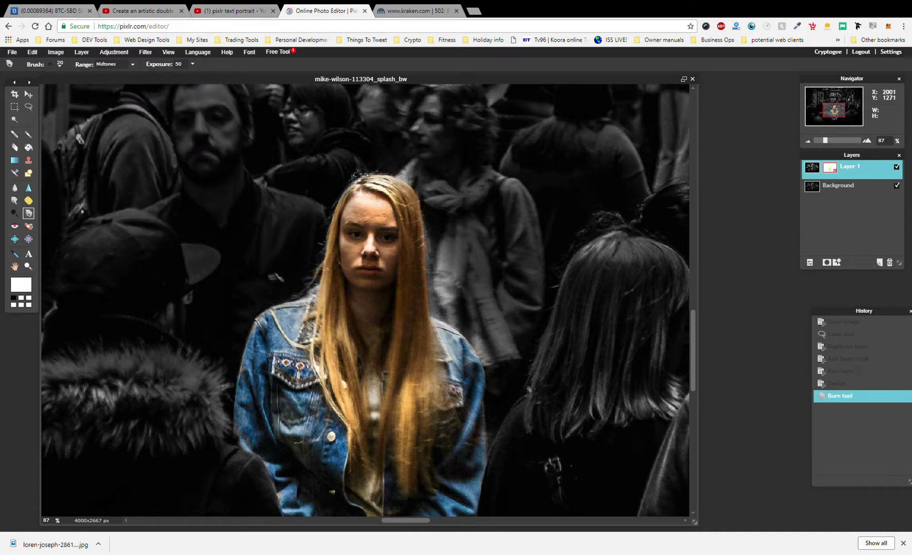
left_click(374, 177)
left_click(368, 180)
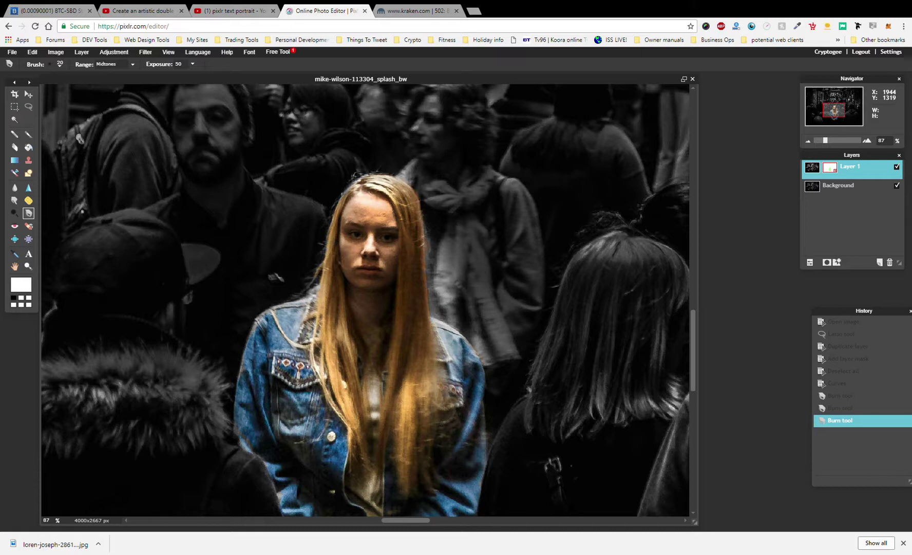
- Burn the woman's hairline and the shaded side of her forehead on Layer 1
left_click(354, 195)
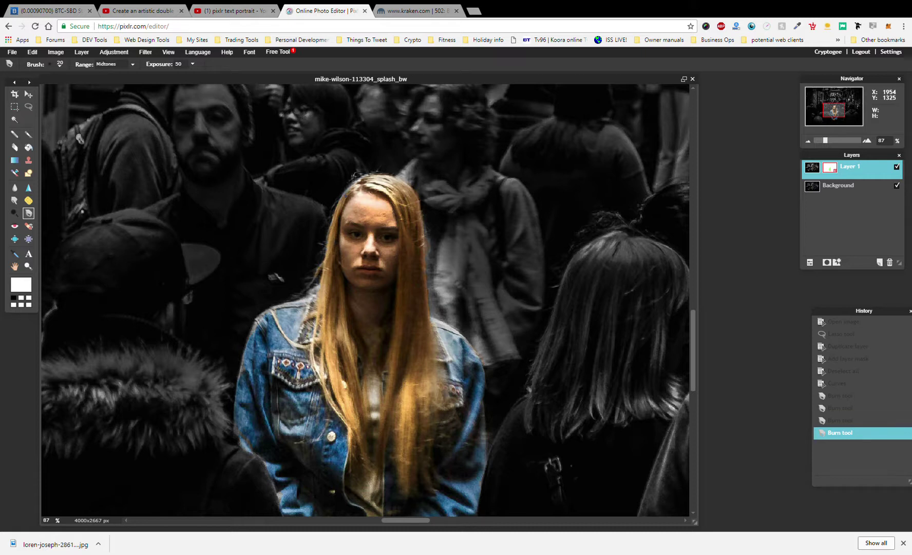
left_click(356, 196)
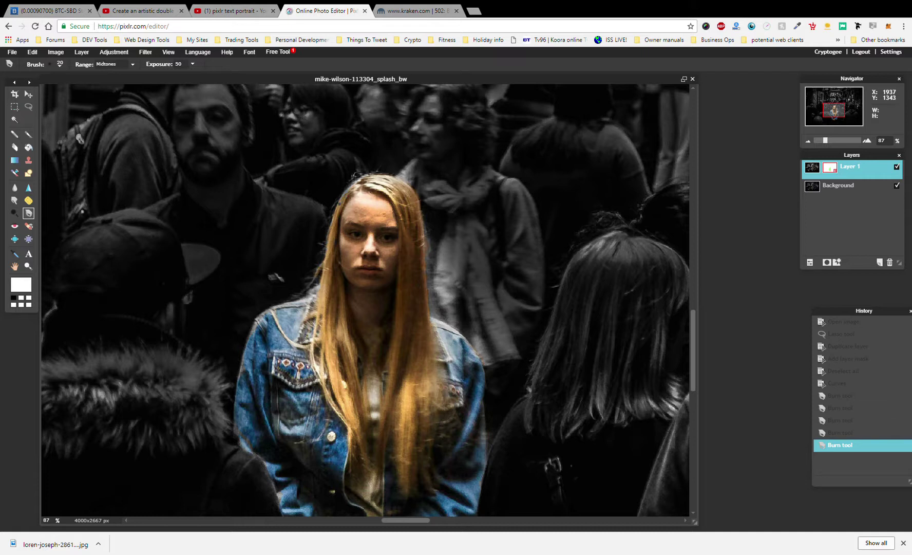
left_click(339, 203)
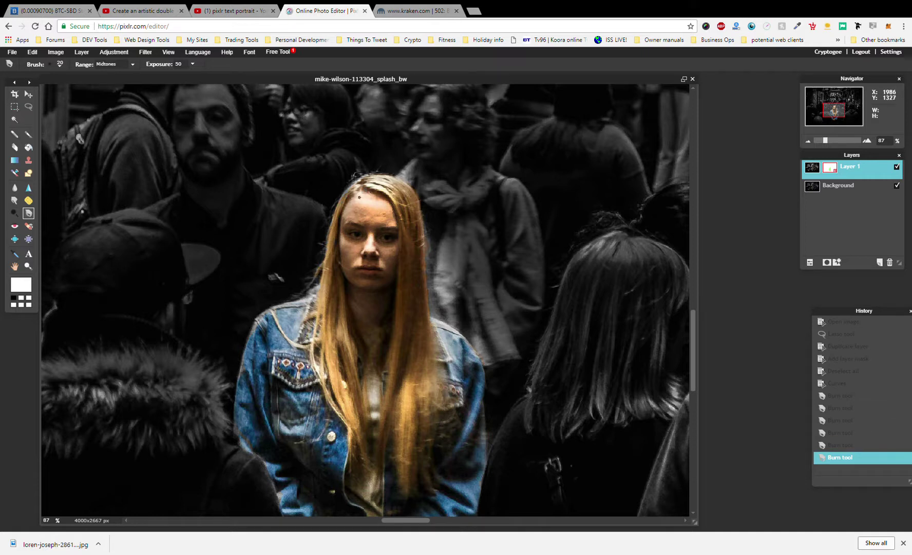
left_click_drag(359, 197, 349, 207)
left_click(349, 207)
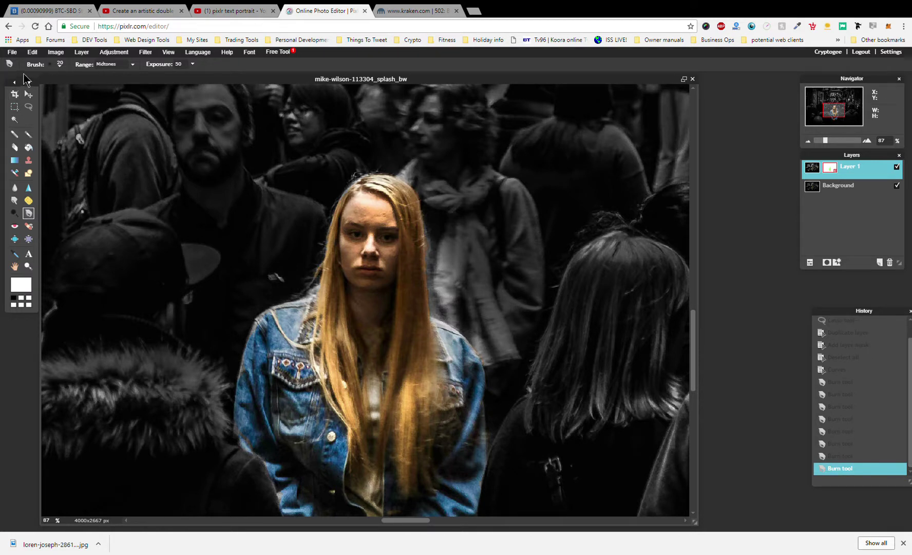
- Change the Burn brush to the soft 30 px preset and darken the edge of the woman's face from forehead to cheek
left_click(50, 66)
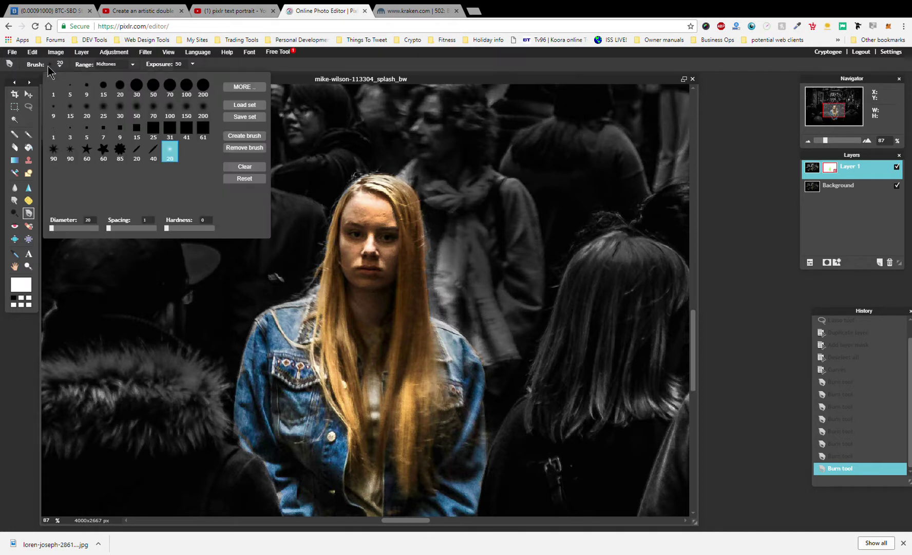
left_click(107, 111)
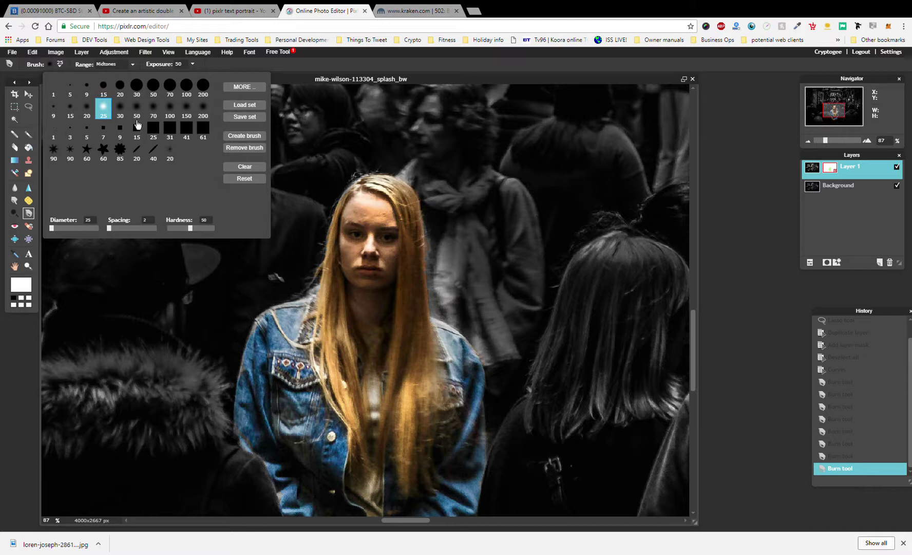
left_click(121, 111)
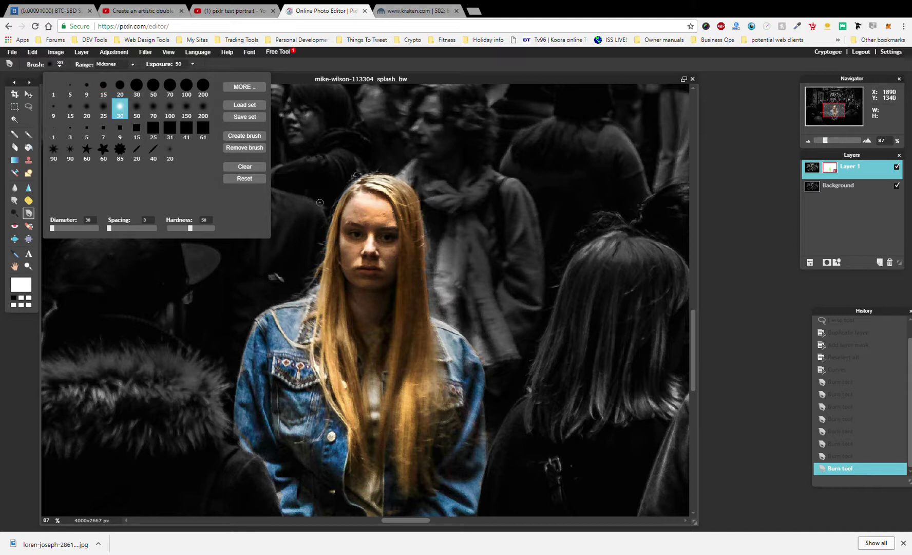
left_click(348, 205)
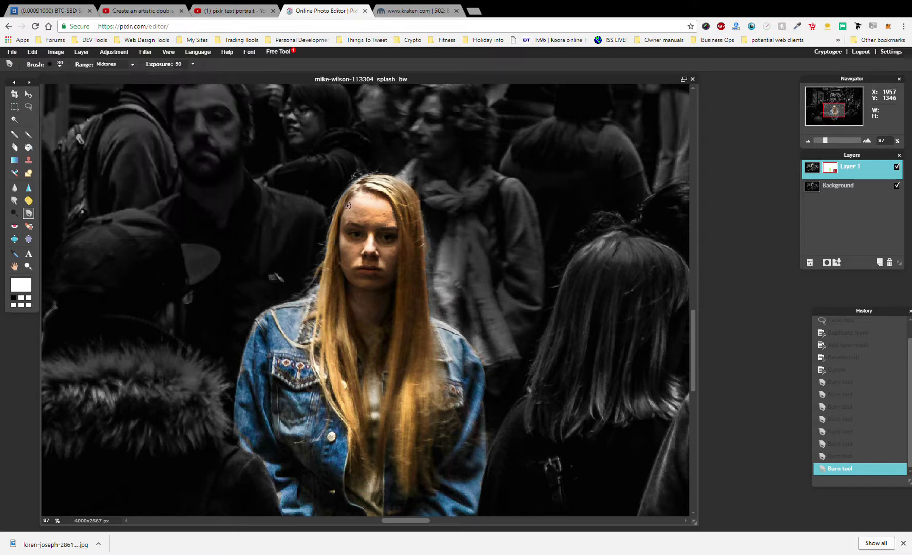
left_click_drag(348, 204, 342, 241)
left_click(343, 244)
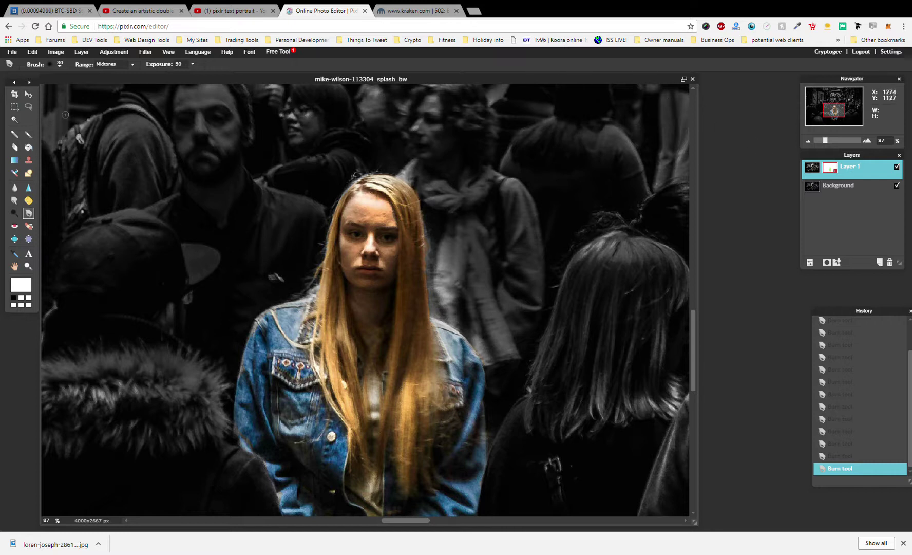
- Make the Background layer active and set the Burn tool to the hard round 100 px brush
scroll(283, 191, "down", 5)
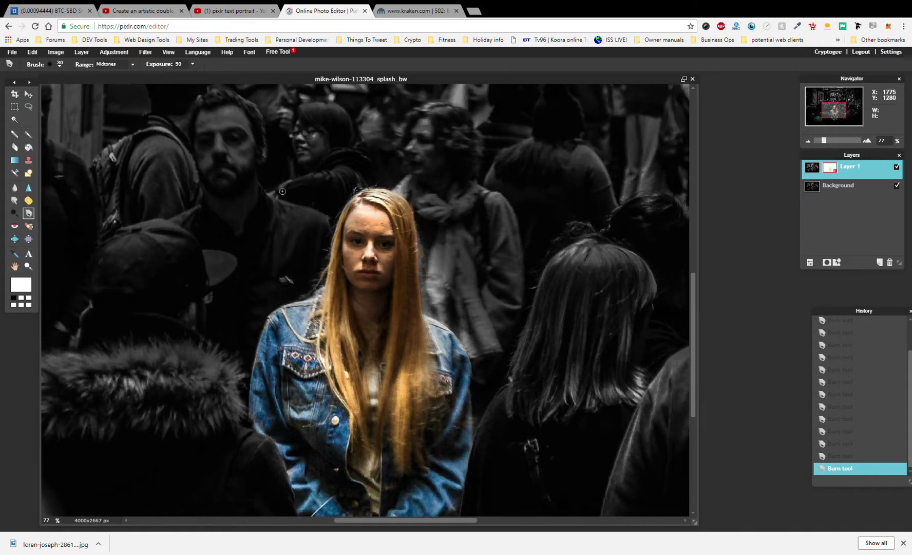
scroll(282, 191, "down", 4)
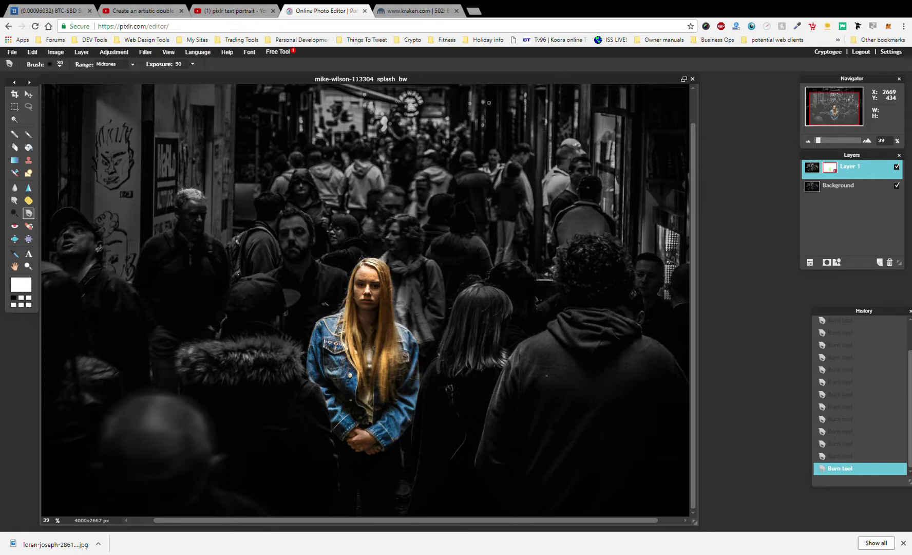
left_click(848, 199)
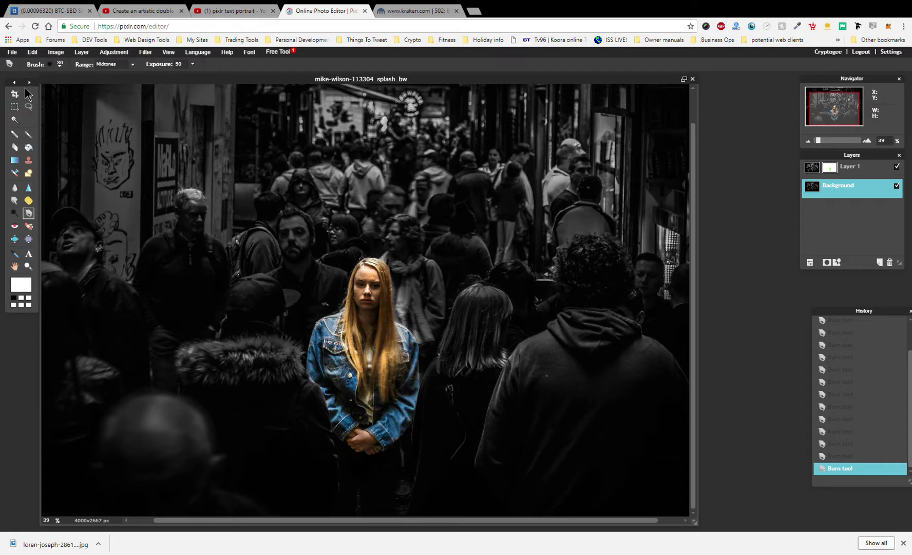
left_click(54, 65)
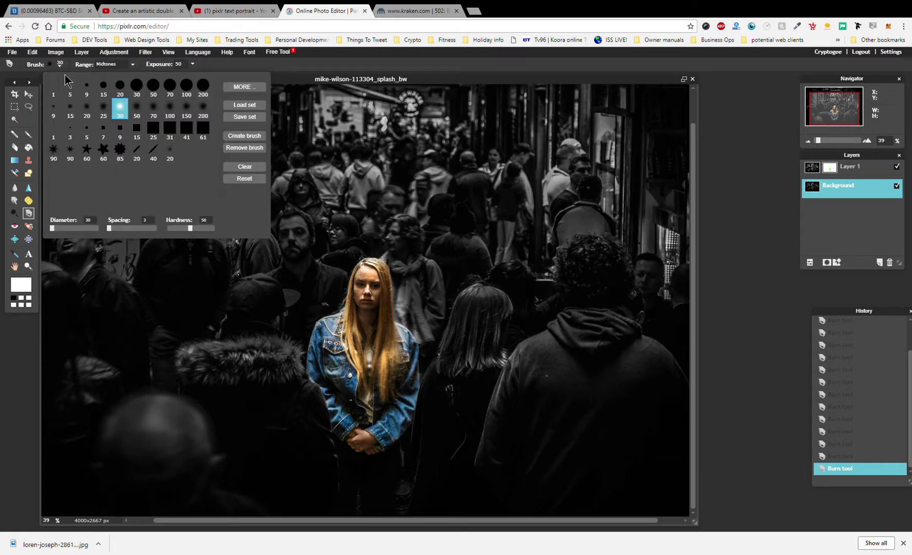
left_click(124, 93)
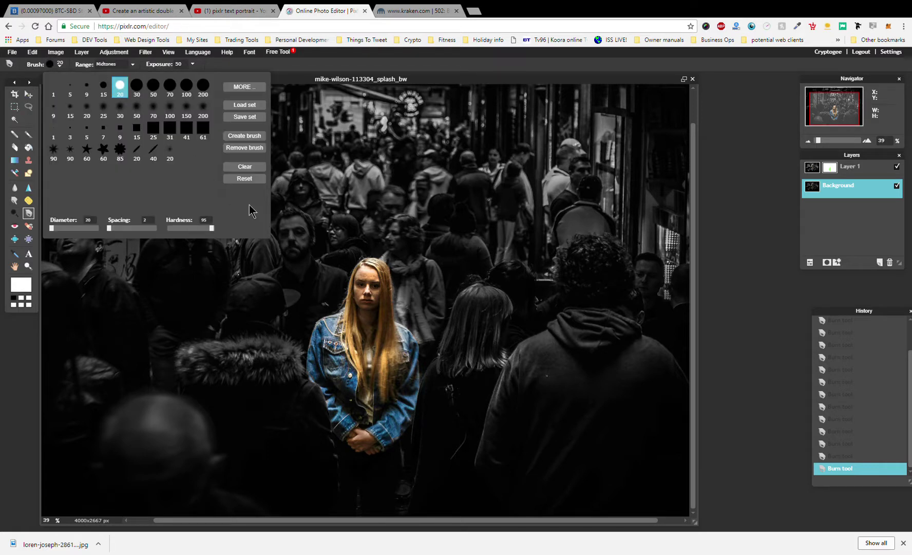
left_click(155, 88)
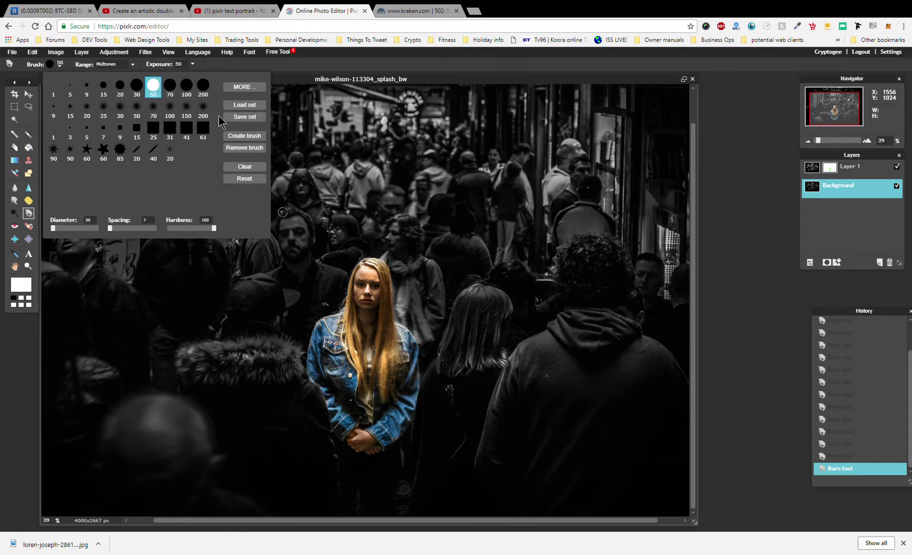
left_click(189, 91)
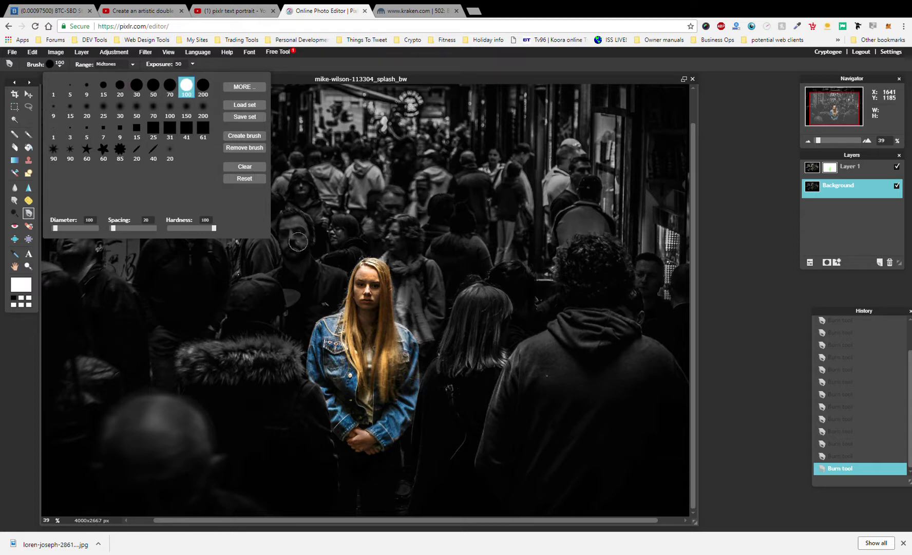
- Try to darken the face of the bearded man behind the woman with Burn strokes on the Background layer
scroll(300, 240, "up", 2)
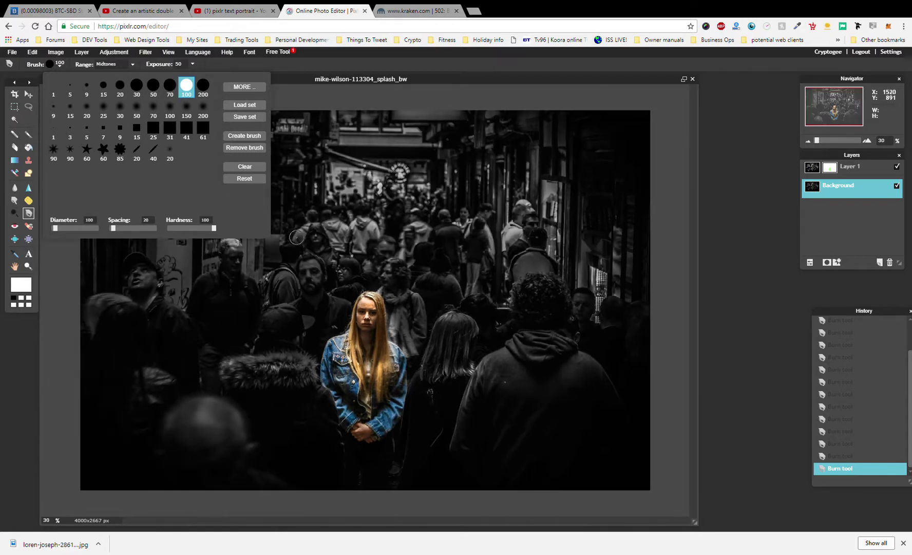
scroll(297, 236, "up", 2)
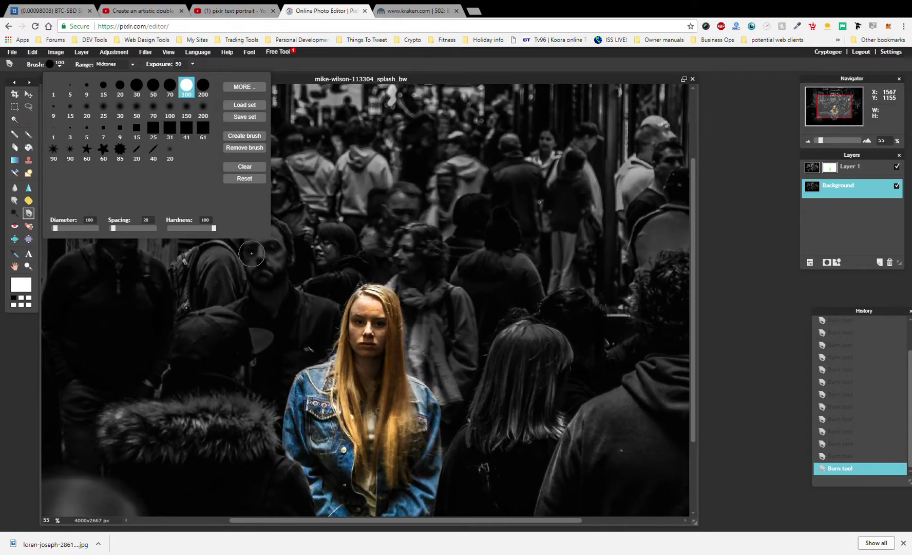
scroll(251, 254, "up", 1)
scroll(251, 254, "up", 1)
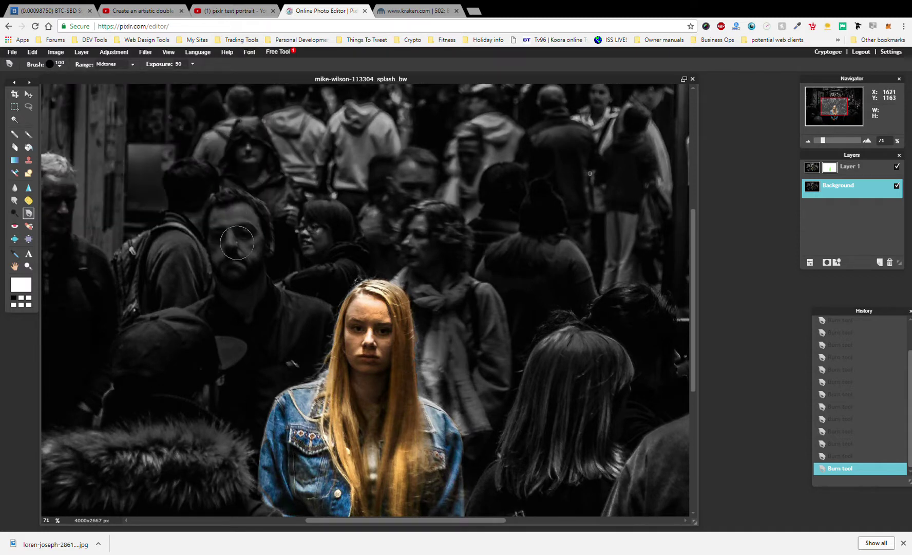
scroll(237, 242, "up", 1)
scroll(237, 242, "up", 2)
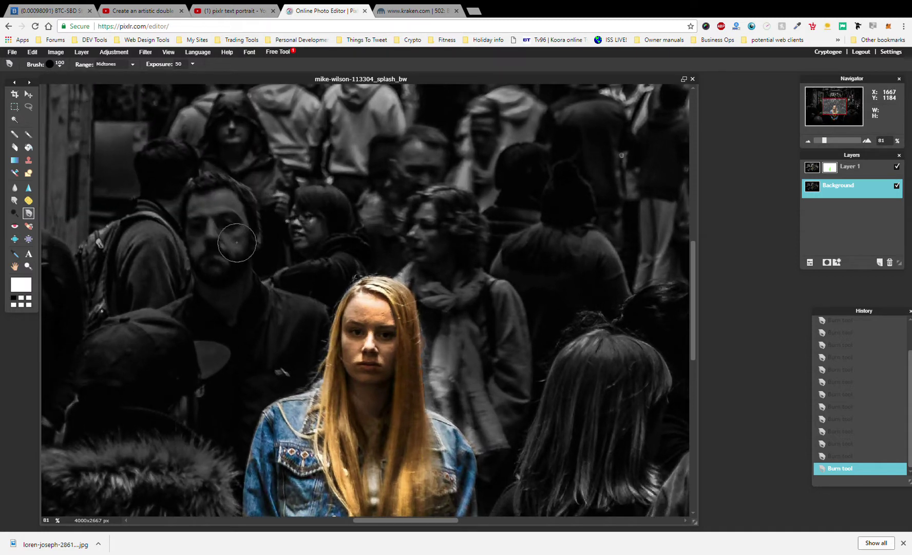
scroll(237, 242, "up", 1)
mouse_move(191, 190)
left_mouse_down()
mouse_move(202, 180)
mouse_move(248, 215)
mouse_move(168, 290)
left_mouse_up()
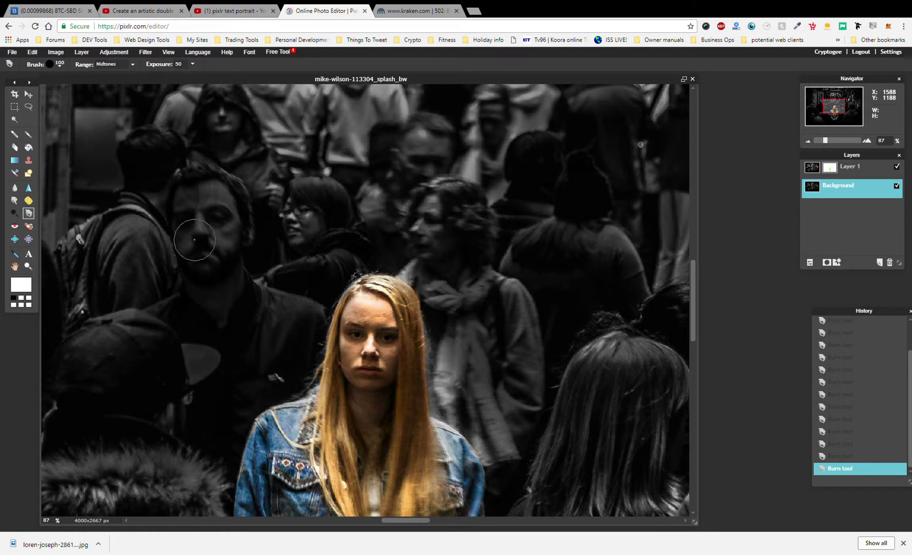
- Undo the recent Burn strokes on the bearded man's face
key("ctrl+z")
key("ctrl+z")
key("ctrl+z")
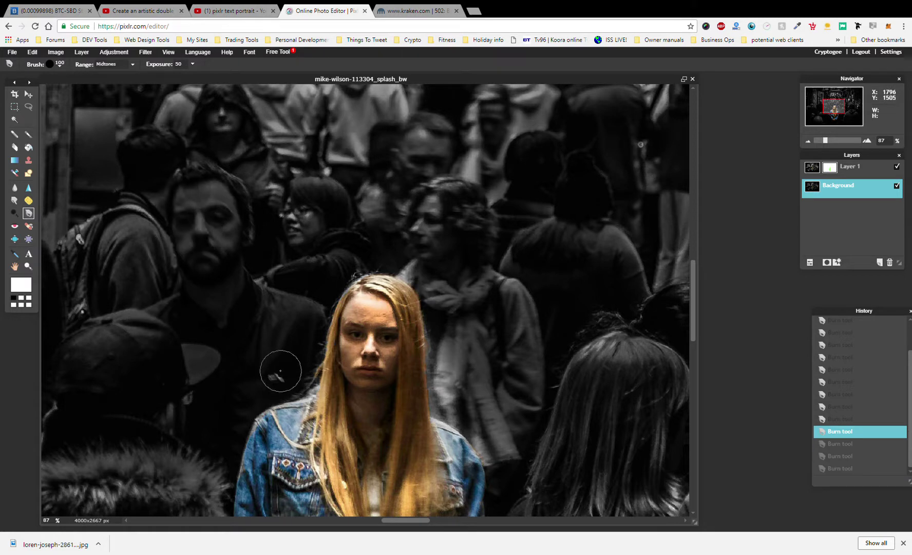
key("ctrl+z")
key("ctrl+z")
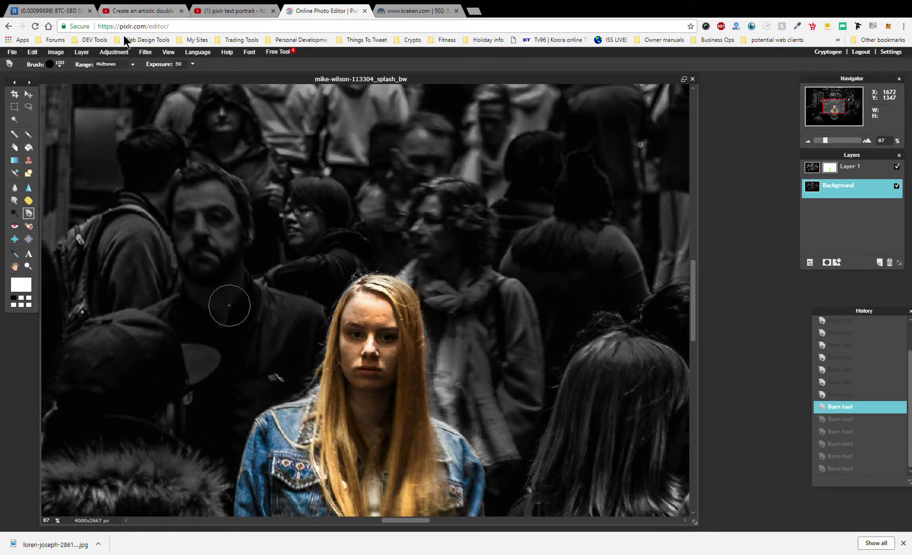
key("ctrl+z")
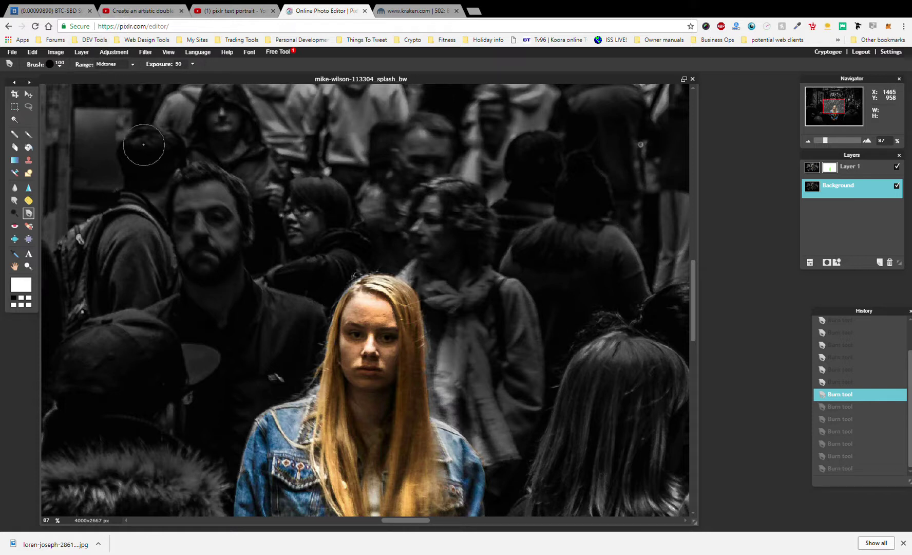
- Burn the bearded man's forehead, hair and the side of his face on the Background layer
left_click_drag(205, 197, 205, 196)
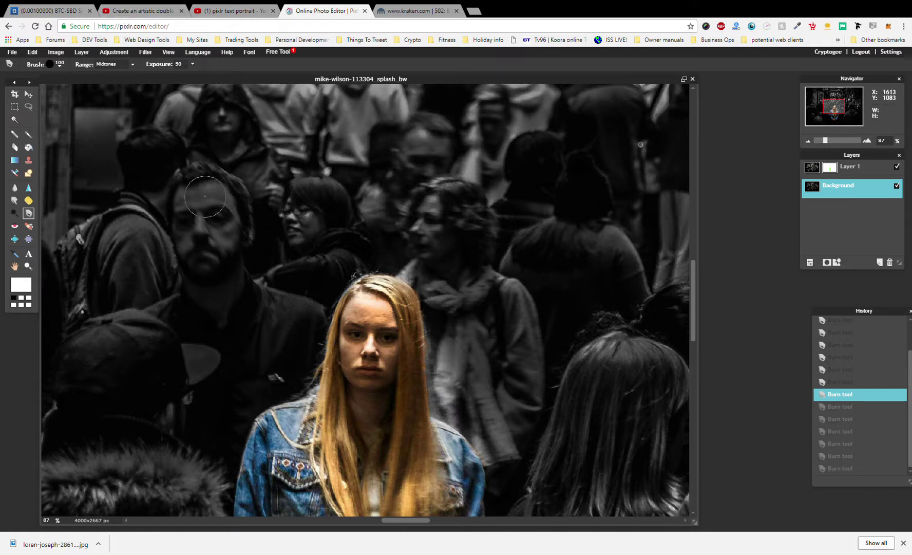
mouse_move(250, 220)
left_mouse_down()
mouse_move(232, 208)
mouse_move(215, 250)
mouse_move(226, 238)
mouse_move(222, 222)
mouse_move(216, 282)
mouse_move(212, 260)
mouse_move(223, 249)
mouse_move(201, 265)
mouse_move(191, 263)
mouse_move(209, 253)
mouse_move(148, 248)
mouse_move(193, 236)
mouse_move(189, 185)
left_mouse_up()
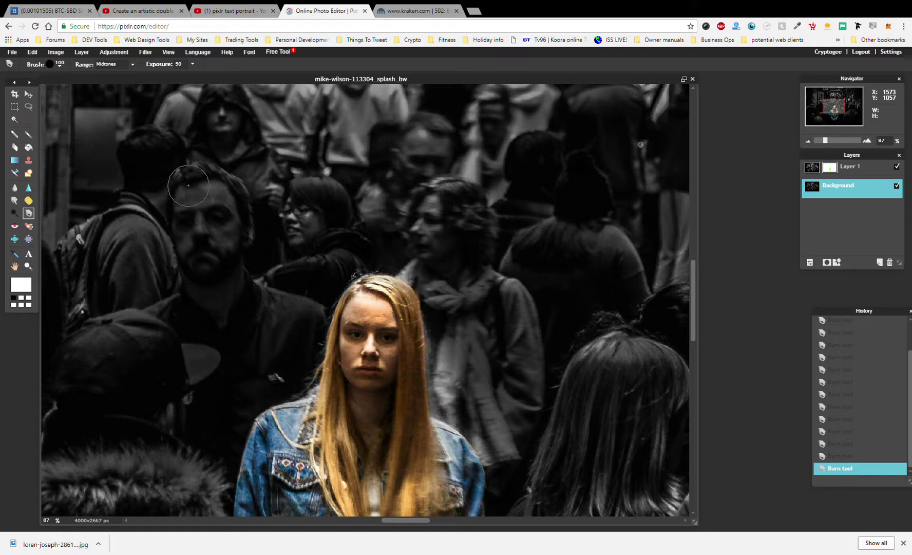
- Inspect the blonde woman's face and hair edges and the darkened crowd around her up close, and the whole image
scroll(248, 311, "up", 2)
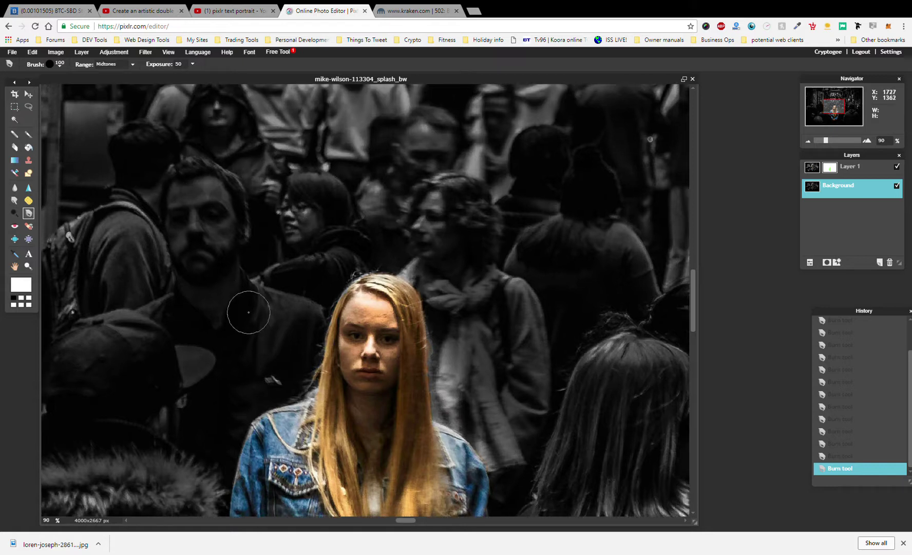
scroll(248, 312, "up", 3)
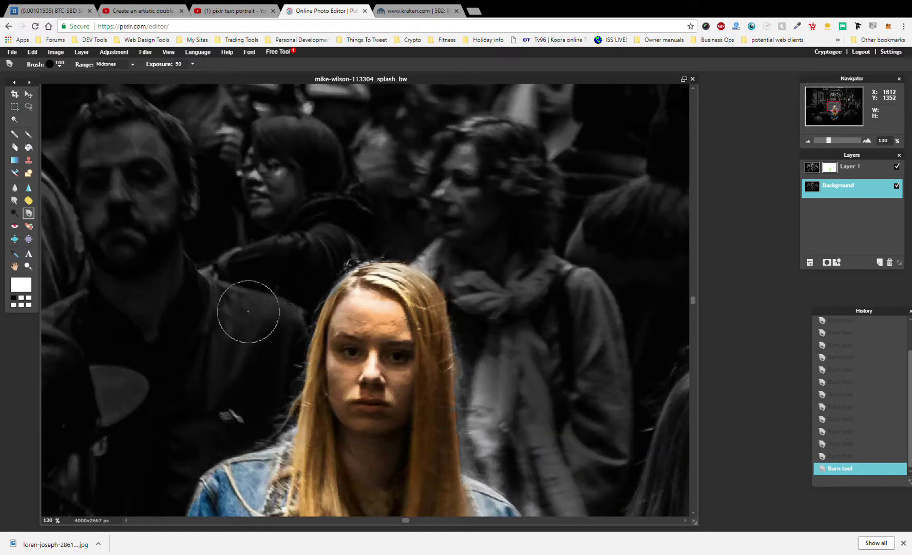
scroll(248, 310, "down", 3)
scroll(246, 307, "up", 3)
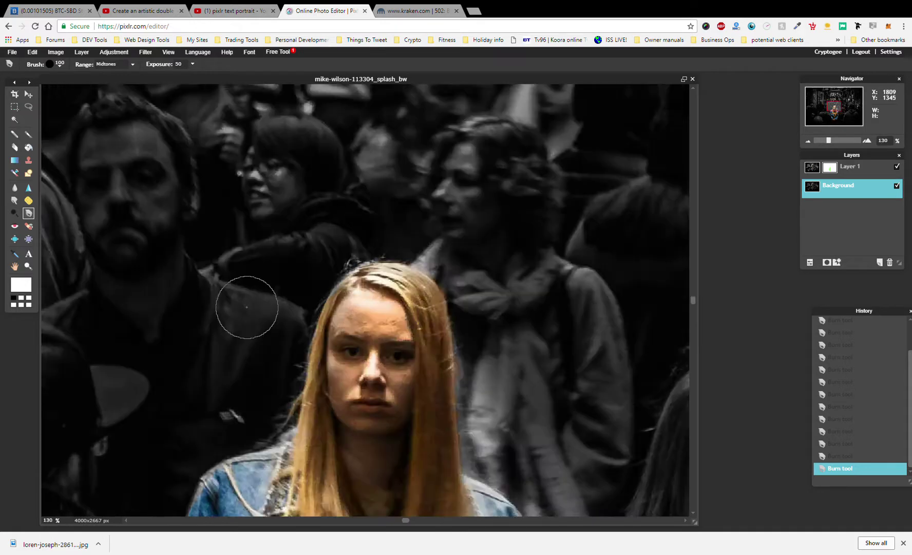
scroll(246, 307, "up", 1)
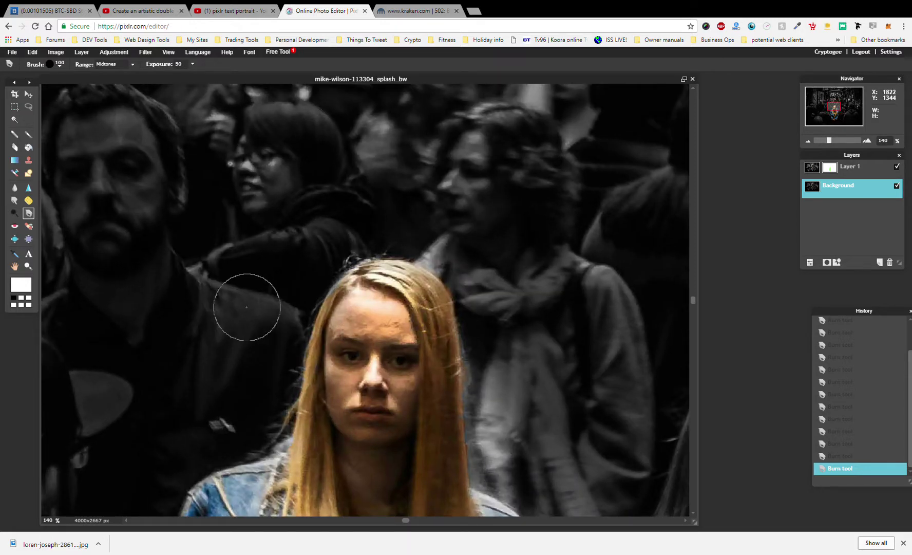
scroll(247, 307, "up", 1)
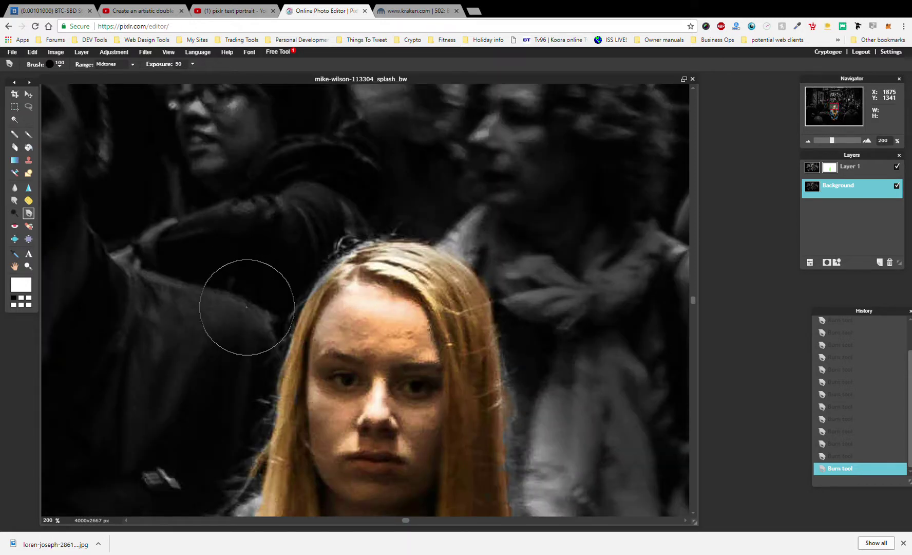
left_click_drag(832, 140, 835, 140)
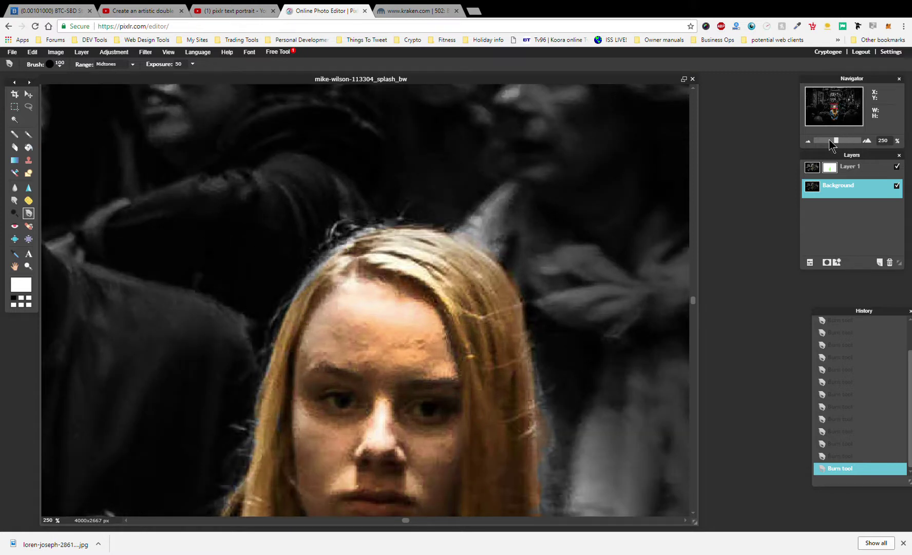
scroll(818, 146, "up", 1)
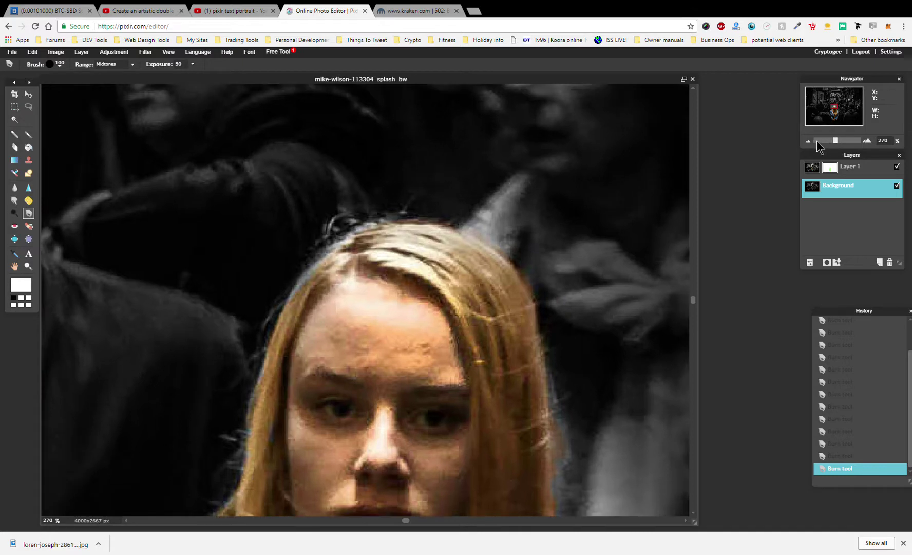
scroll(819, 147, "down", 5)
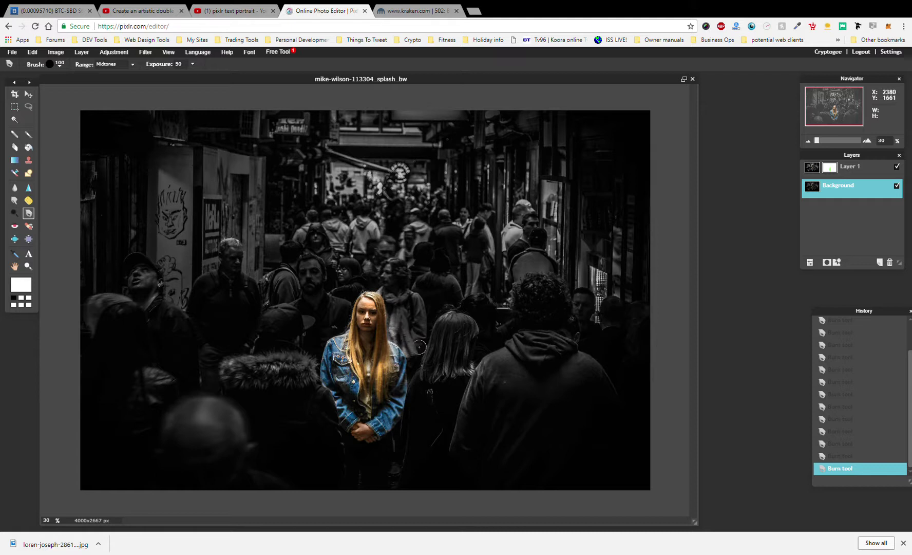
- Blur the scarf woman's clothing and the bearded man's face behind the blonde woman on the Background layer with the Blur tool
left_click(15, 188)
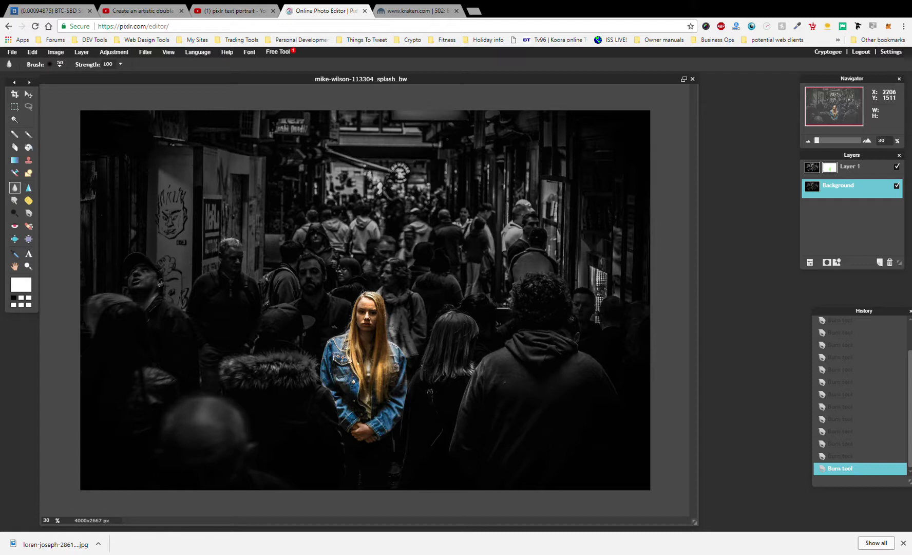
mouse_move(394, 325)
left_mouse_down()
mouse_move(385, 329)
mouse_move(396, 309)
left_mouse_up()
left_click_drag(311, 265, 310, 262)
left_click(309, 259)
left_click(326, 269)
left_click(299, 264)
scroll(520, 241, "up", 1)
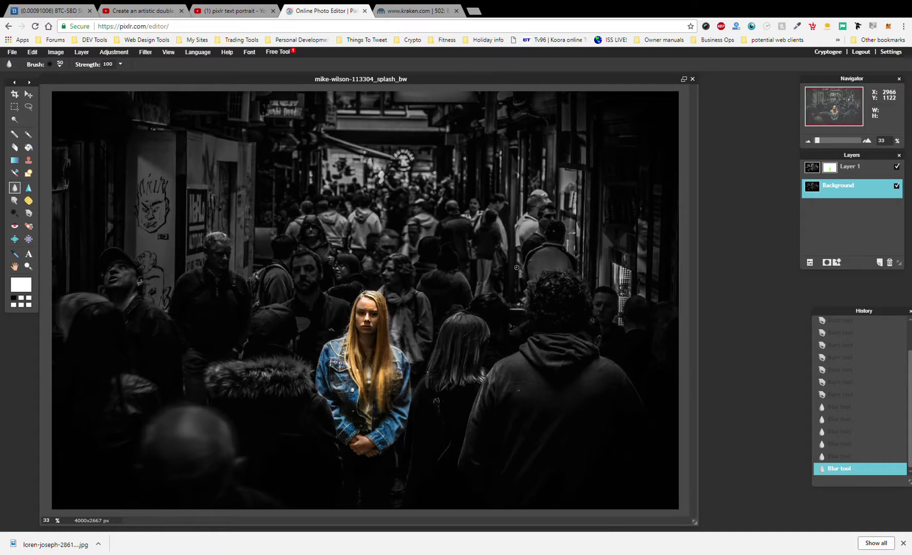
scroll(512, 260, "down", 3)
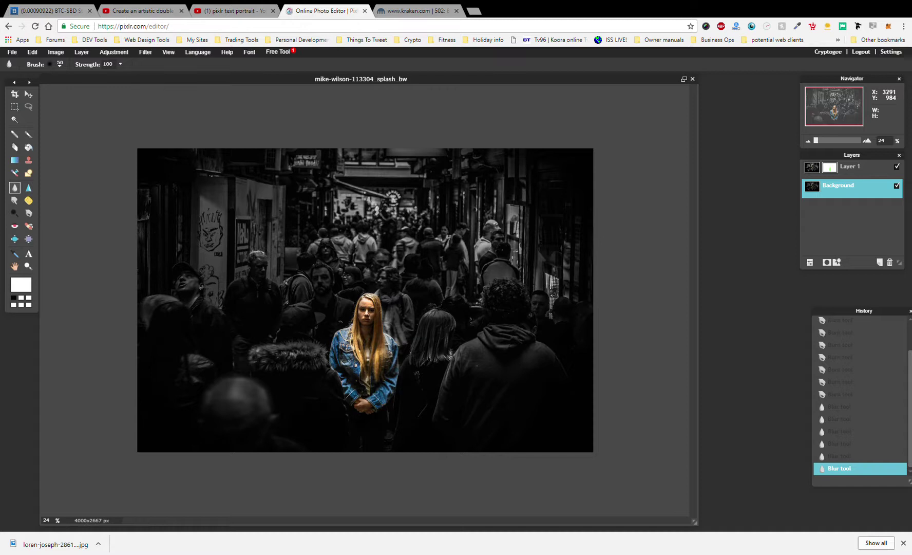